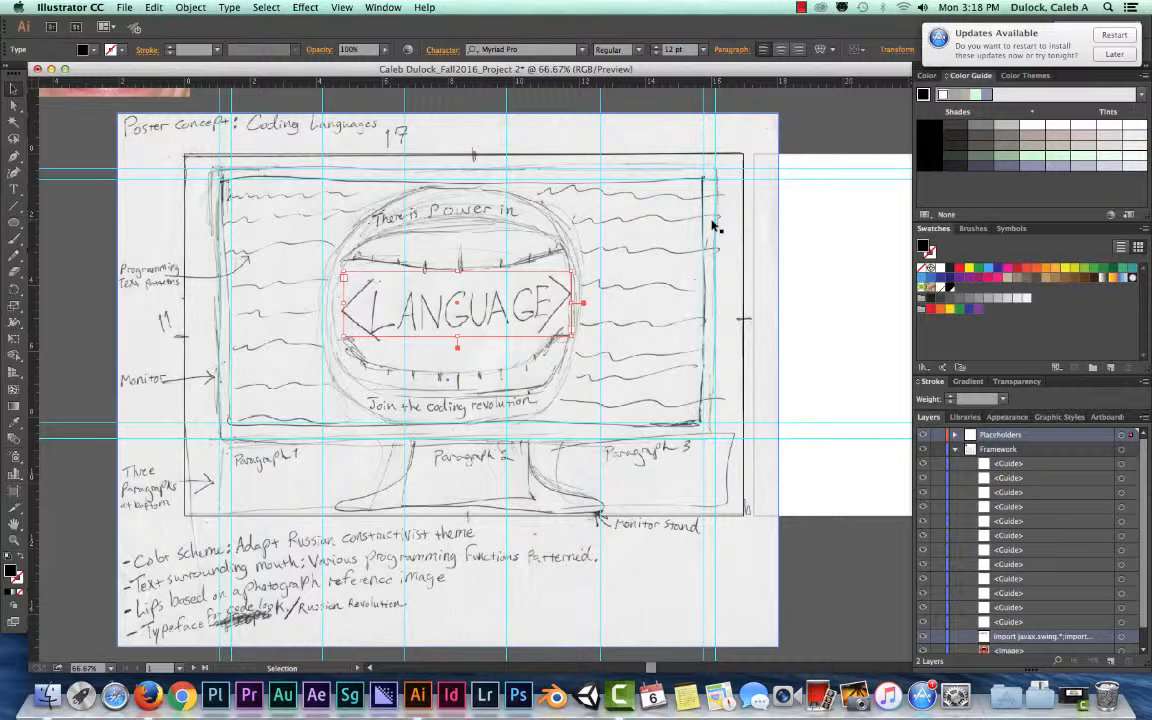
- Switch to the loripsum.net page in Firefox and compare the medium, long, very long and short paragraph lengths
key("super+Tab")
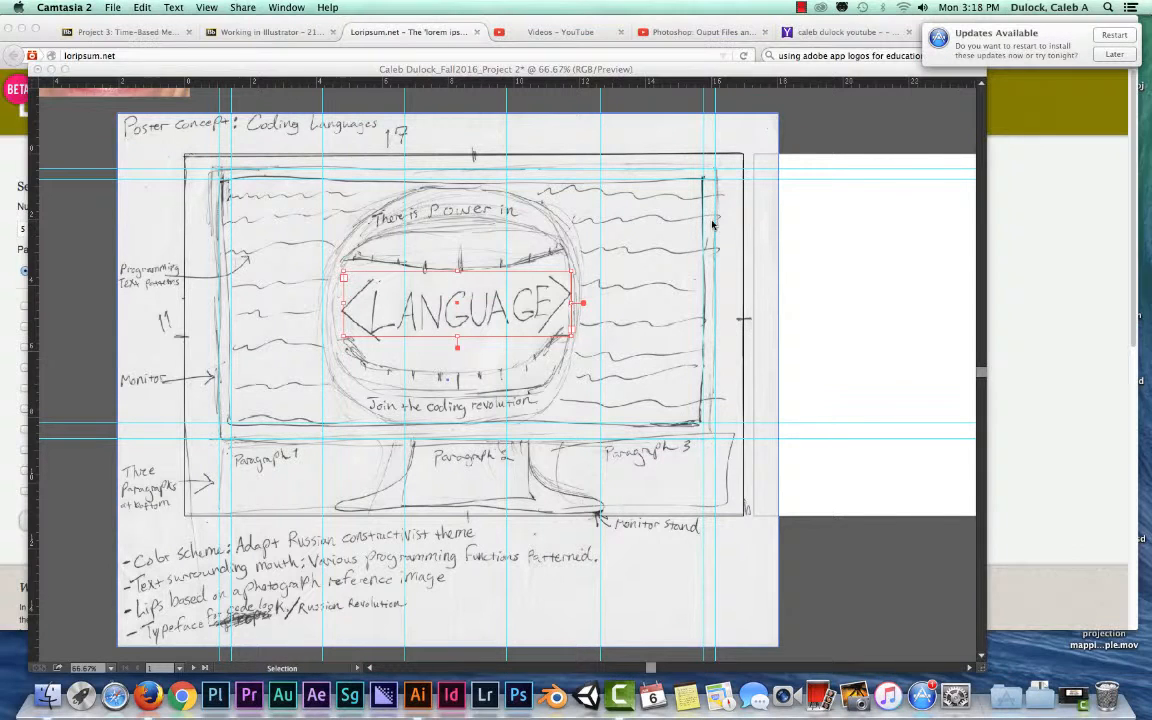
left_click(362, 32)
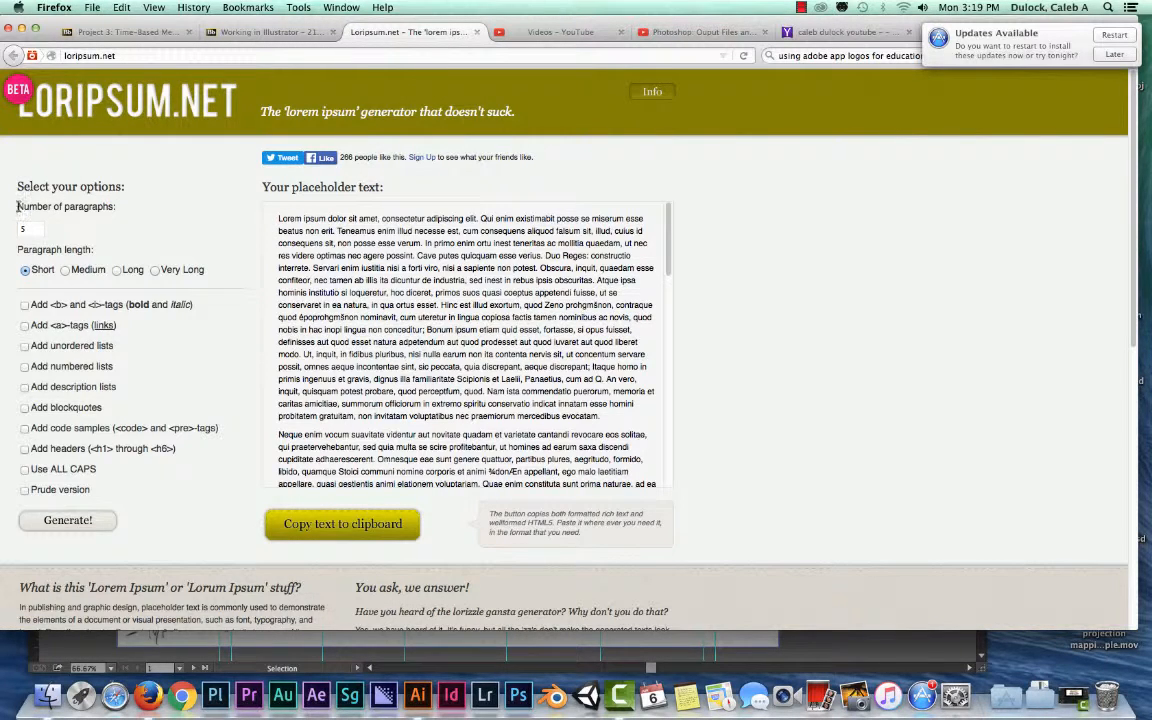
left_click_drag(17, 206, 115, 206)
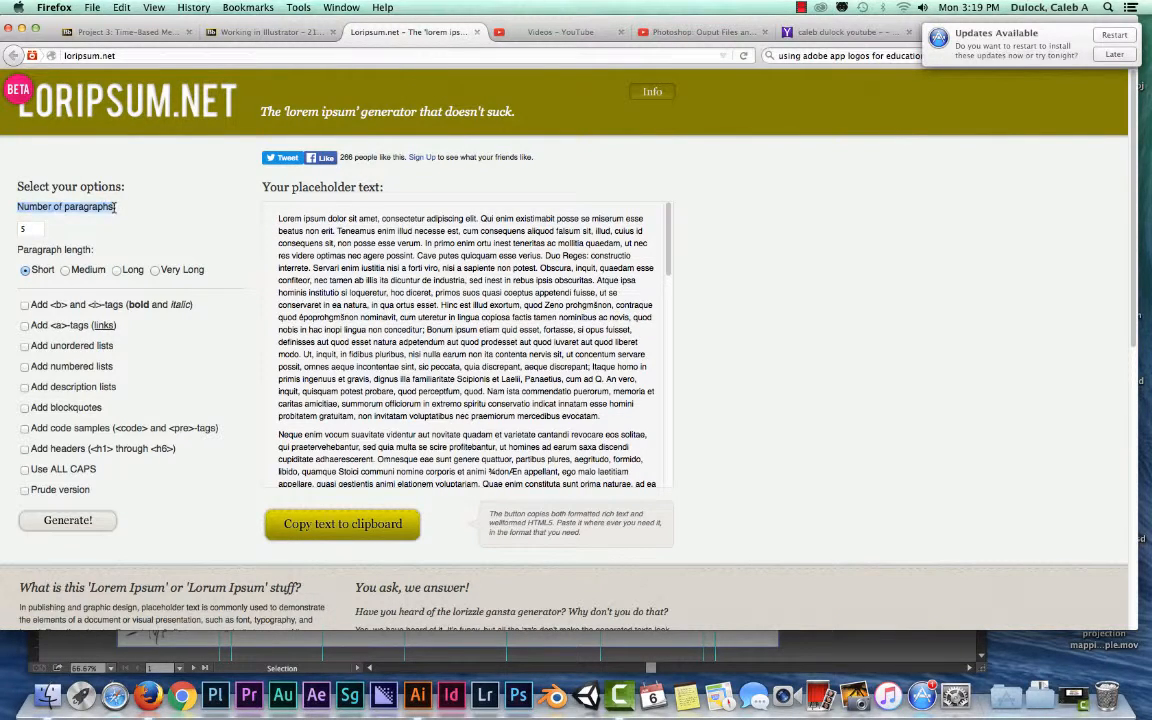
left_click(30, 230)
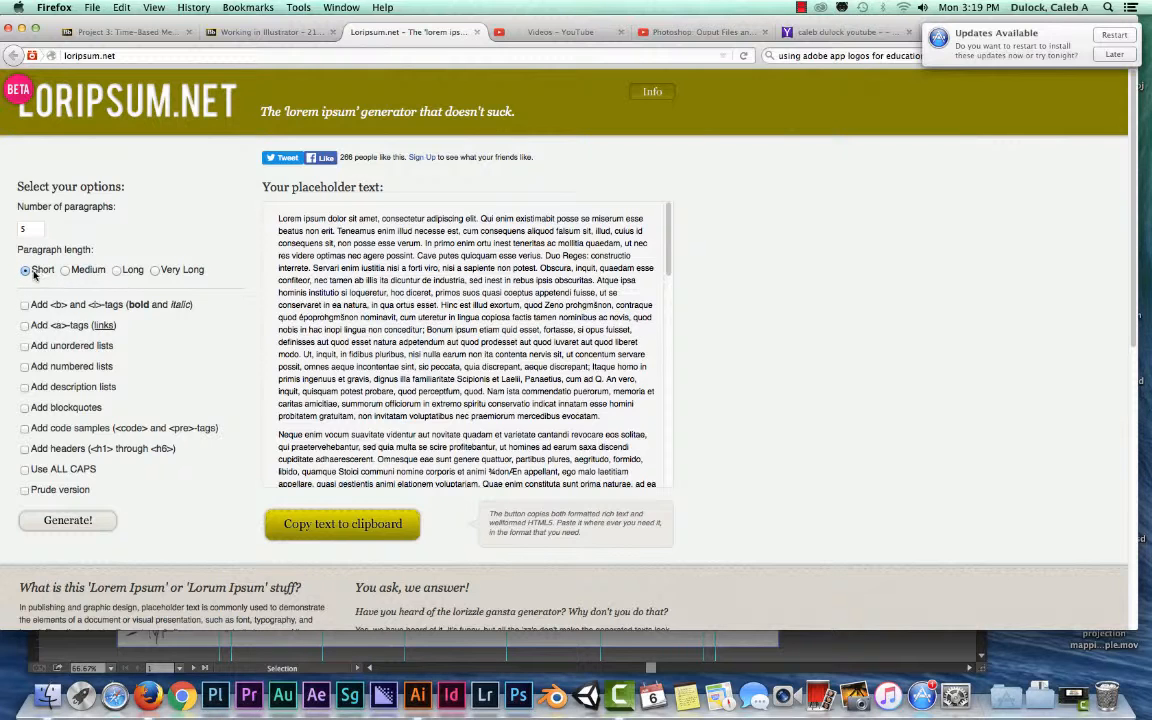
left_click(66, 271)
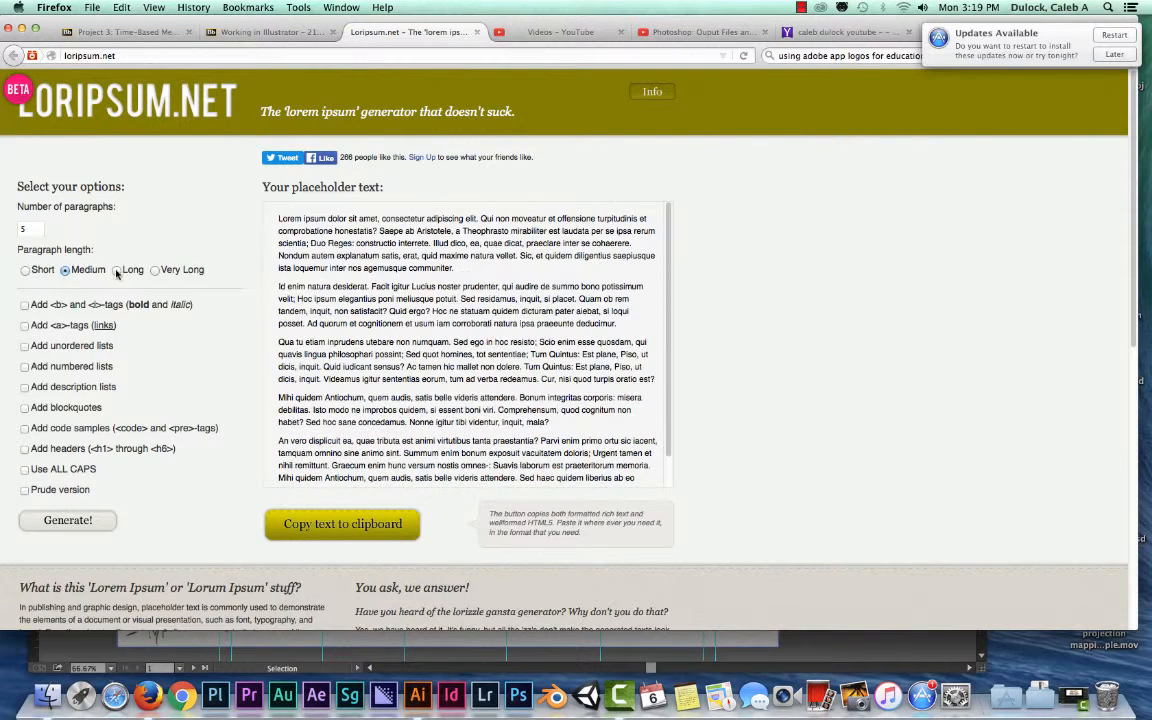
left_click(117, 271)
left_click(154, 271)
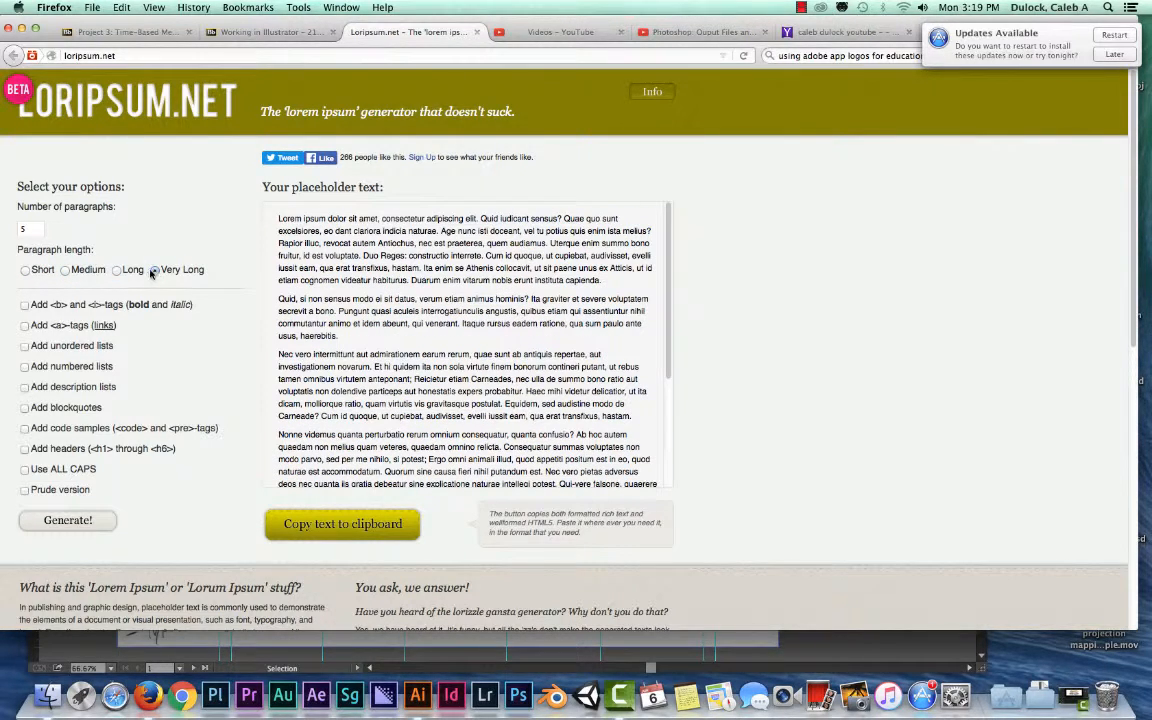
left_click(25, 271)
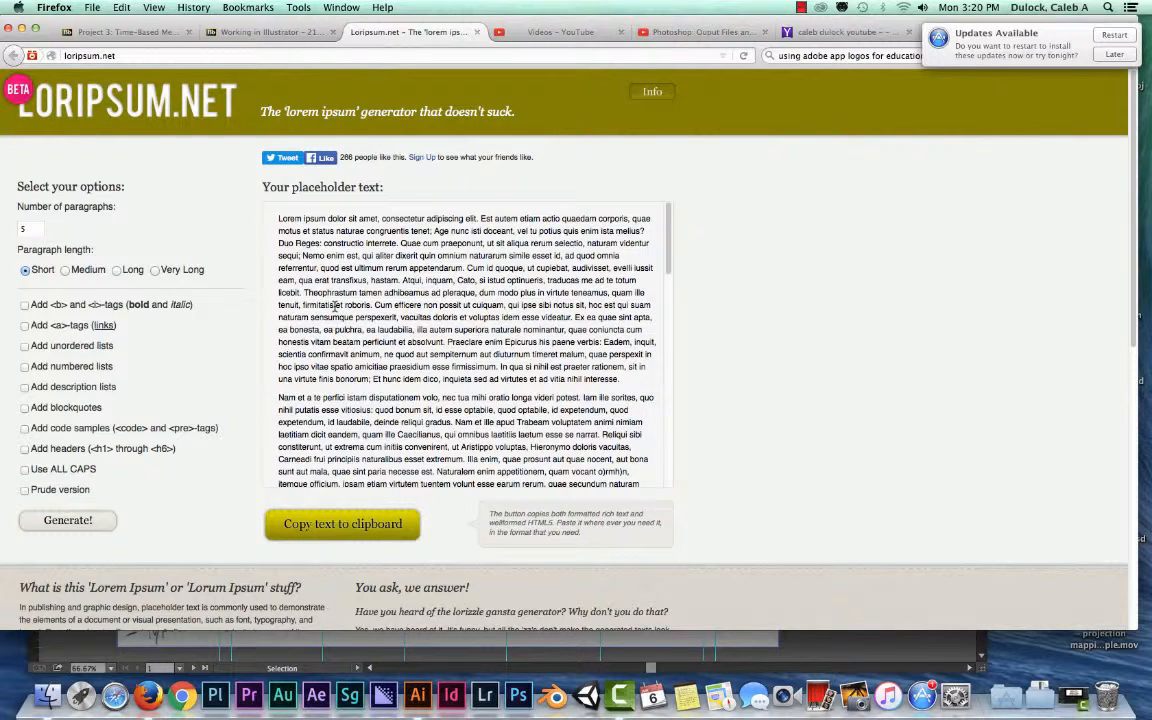
- Switch back to Illustrator and examine the Paragraph 1 area of the poster sketch
key("super+alt+2")
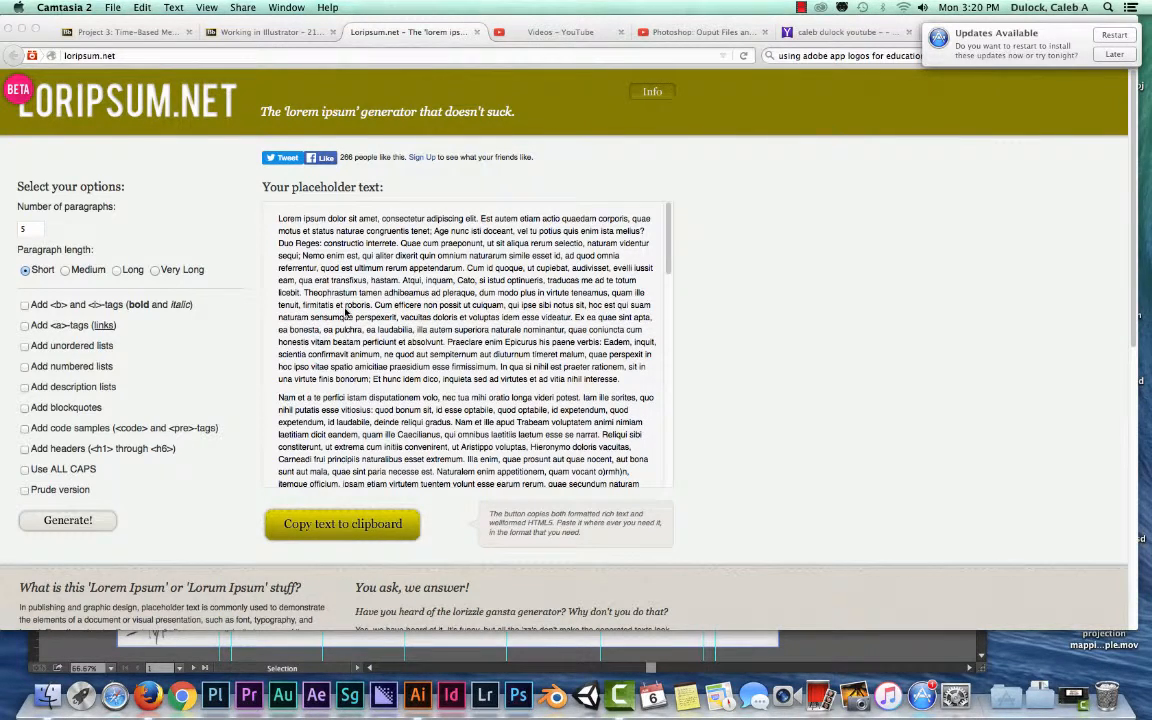
key("super+Tab")
key("super+Tab")
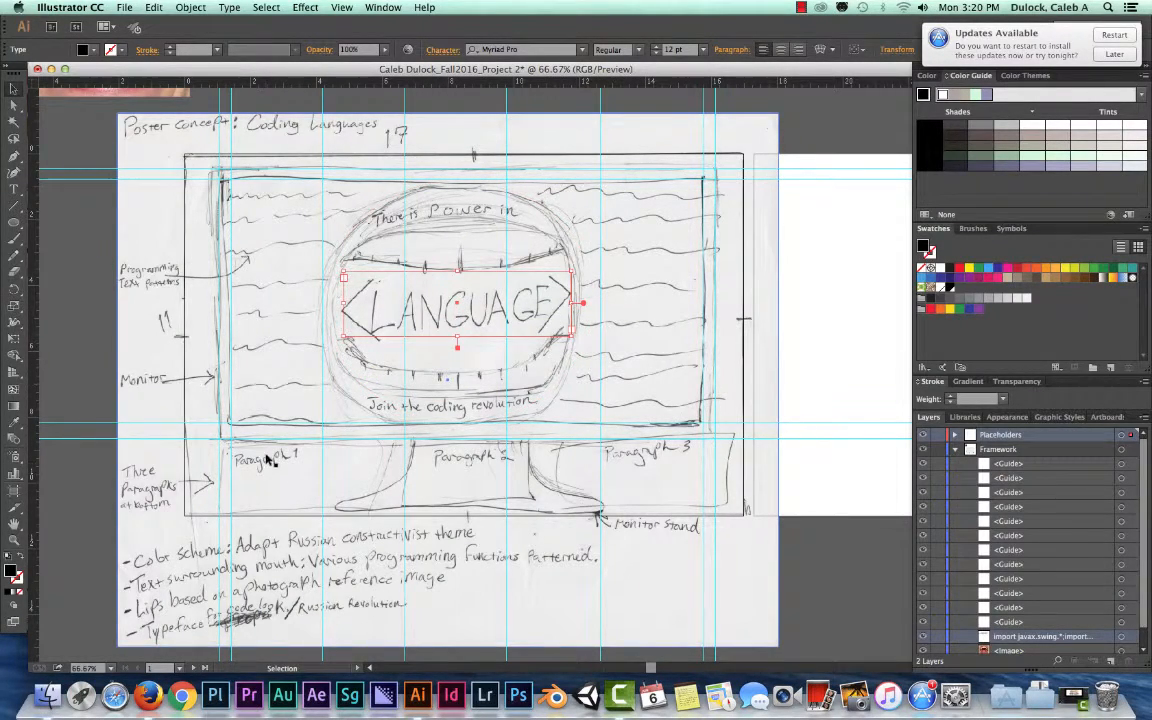
key("a")
- In Firefox, generate one medium-length placeholder paragraph on loripsum.net and copy it to the clipboard
key("super+Tab")
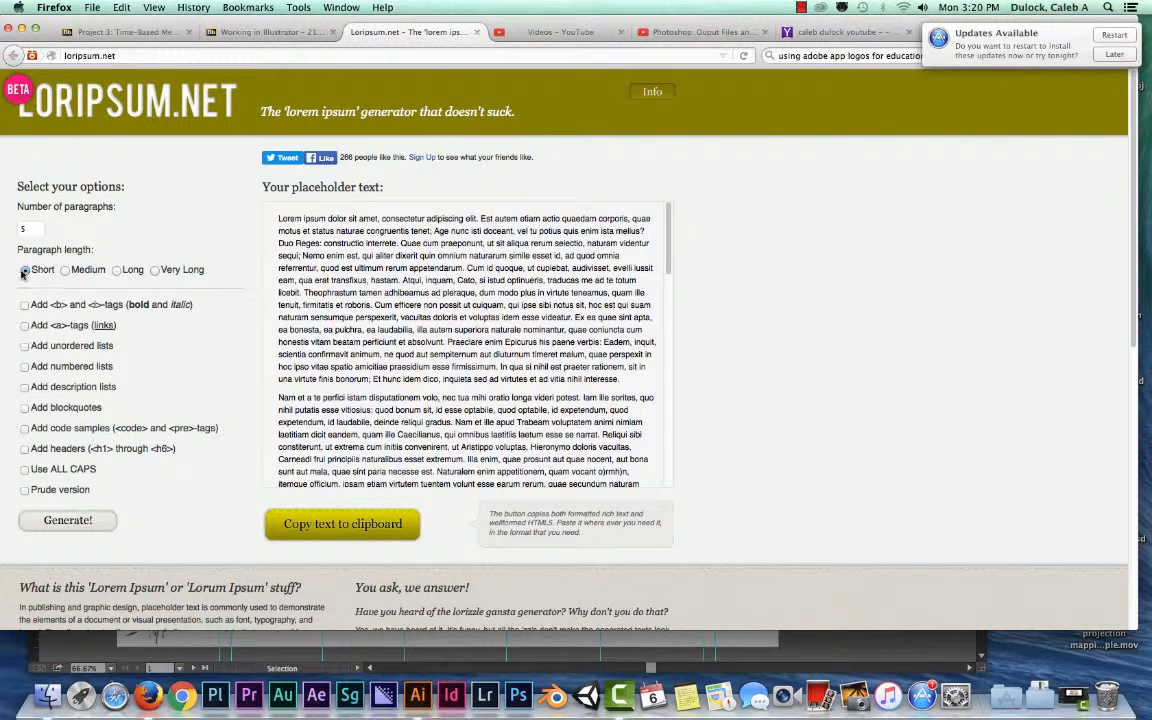
type("1")
left_click(65, 271)
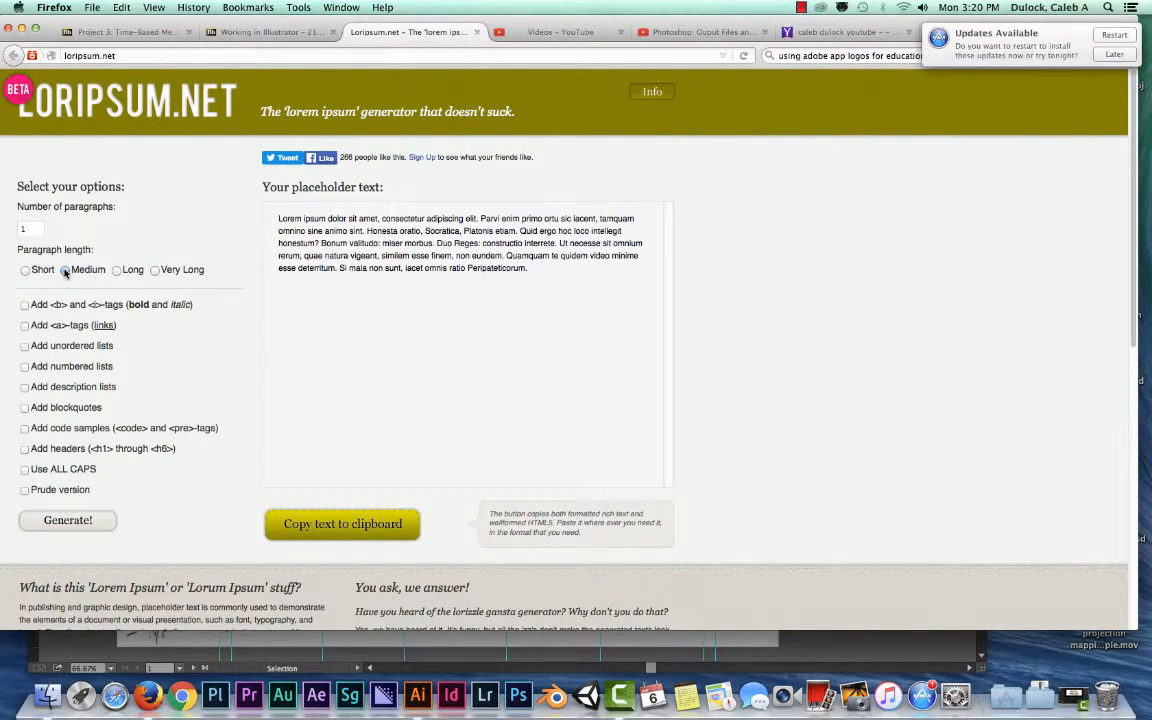
left_click(117, 271)
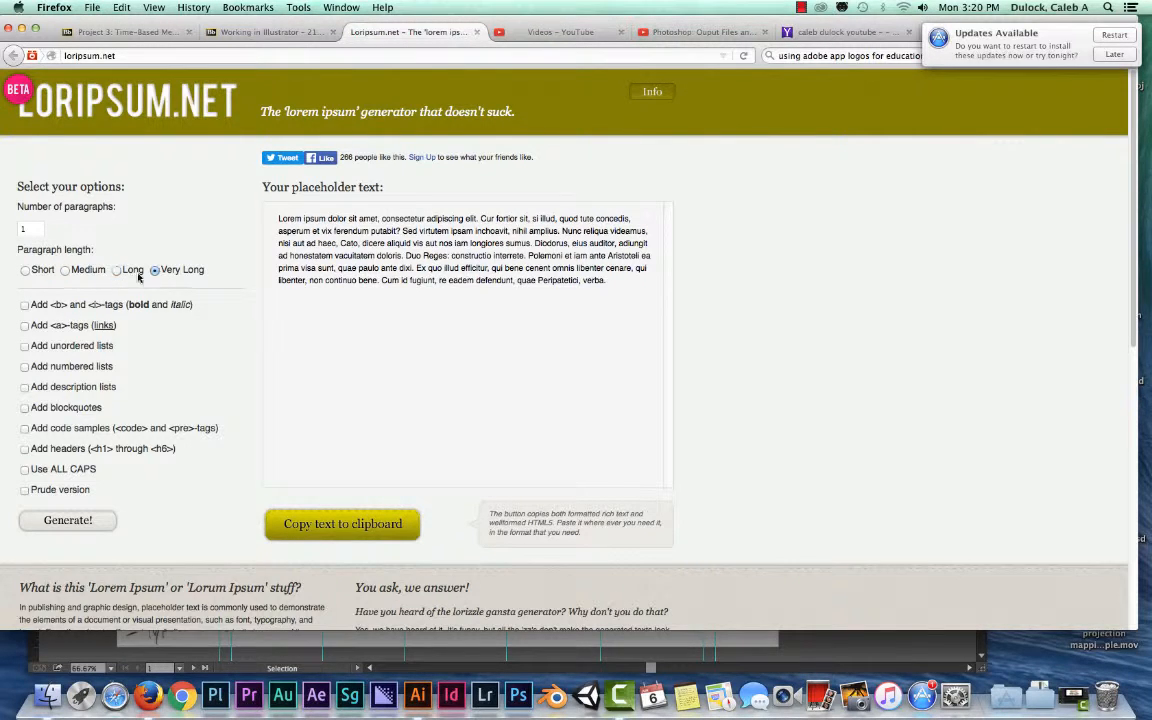
left_click(65, 271)
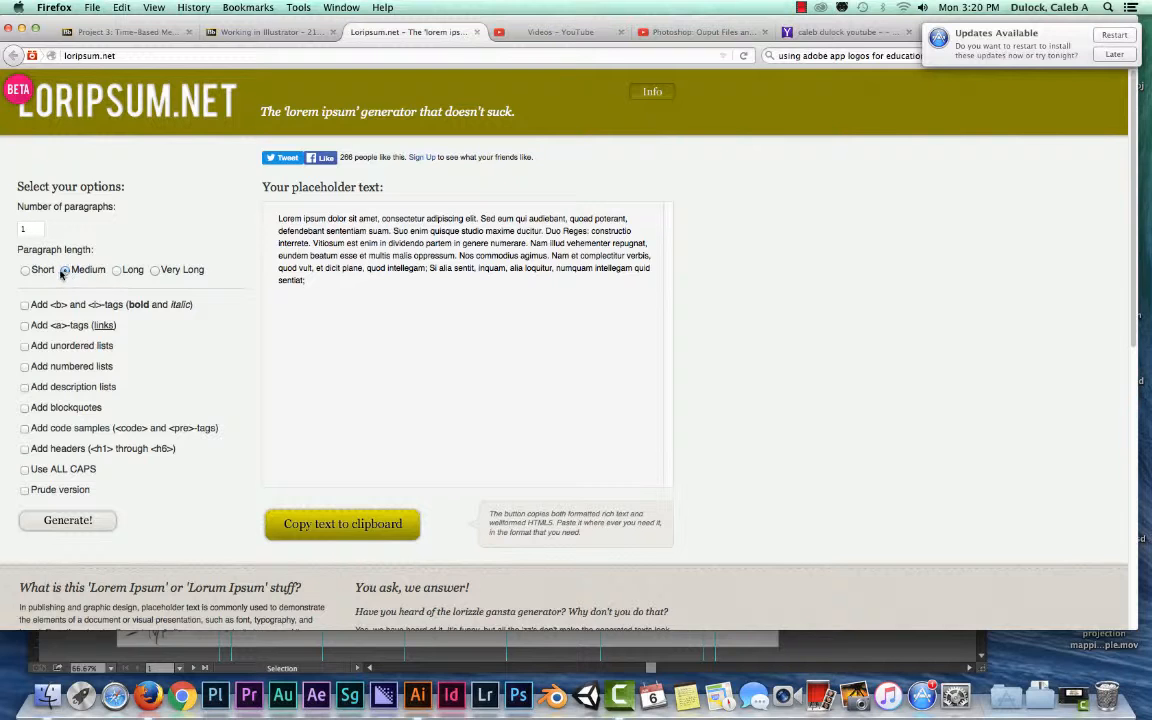
left_click(82, 519)
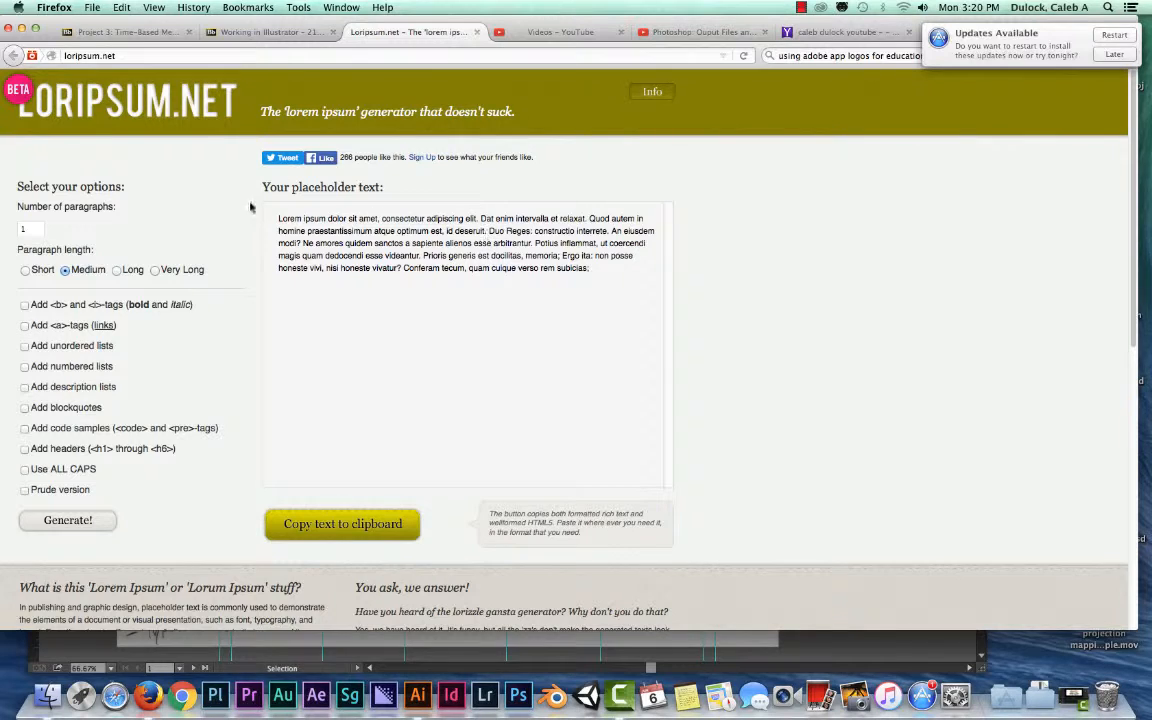
left_click(339, 528)
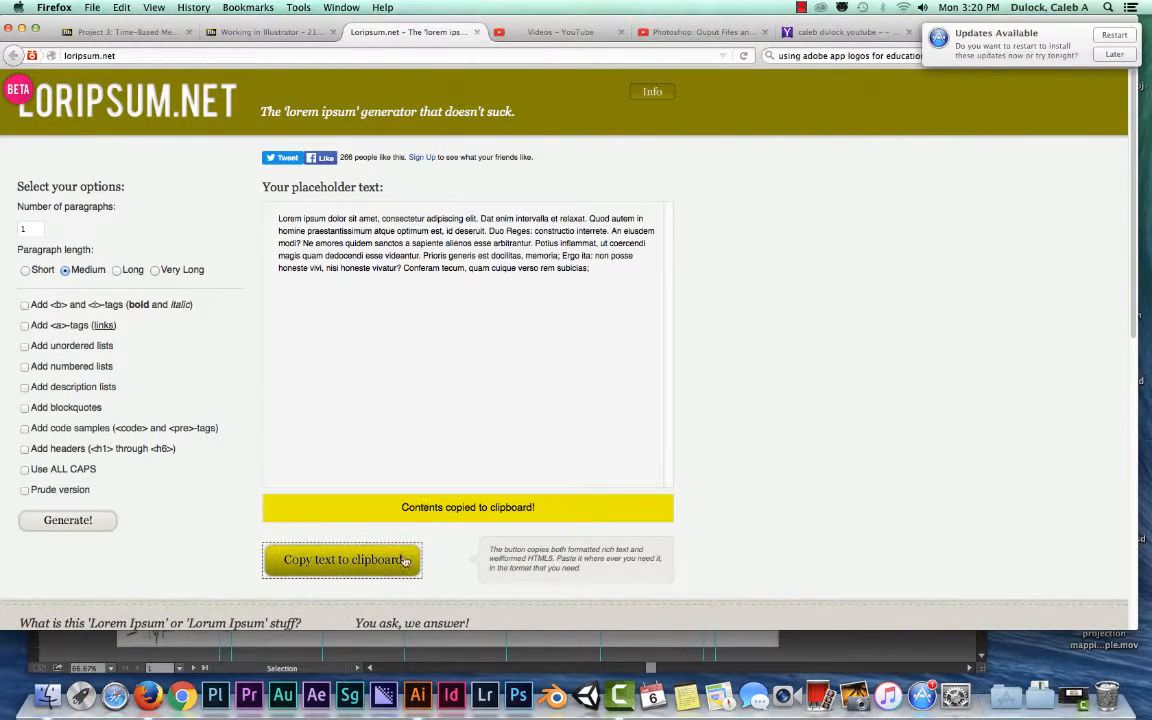
- Switch to Illustrator and select the text frame over Paragraph 1 in the sketch
key("super+Tab")
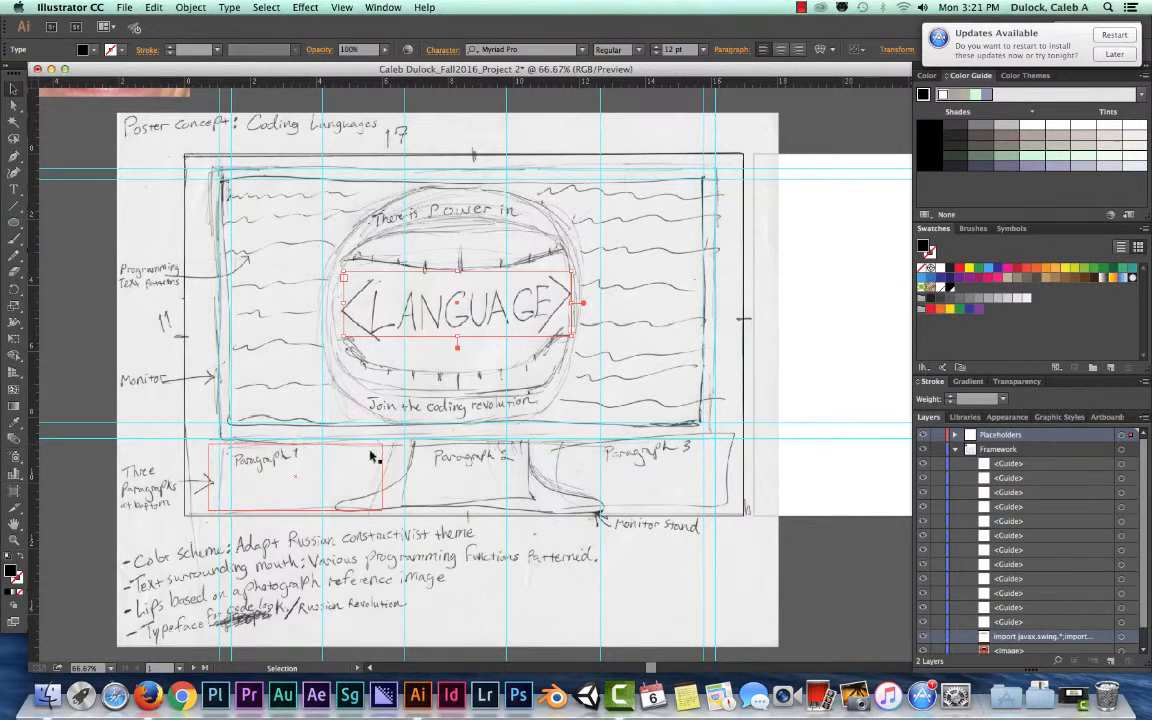
left_click(310, 452)
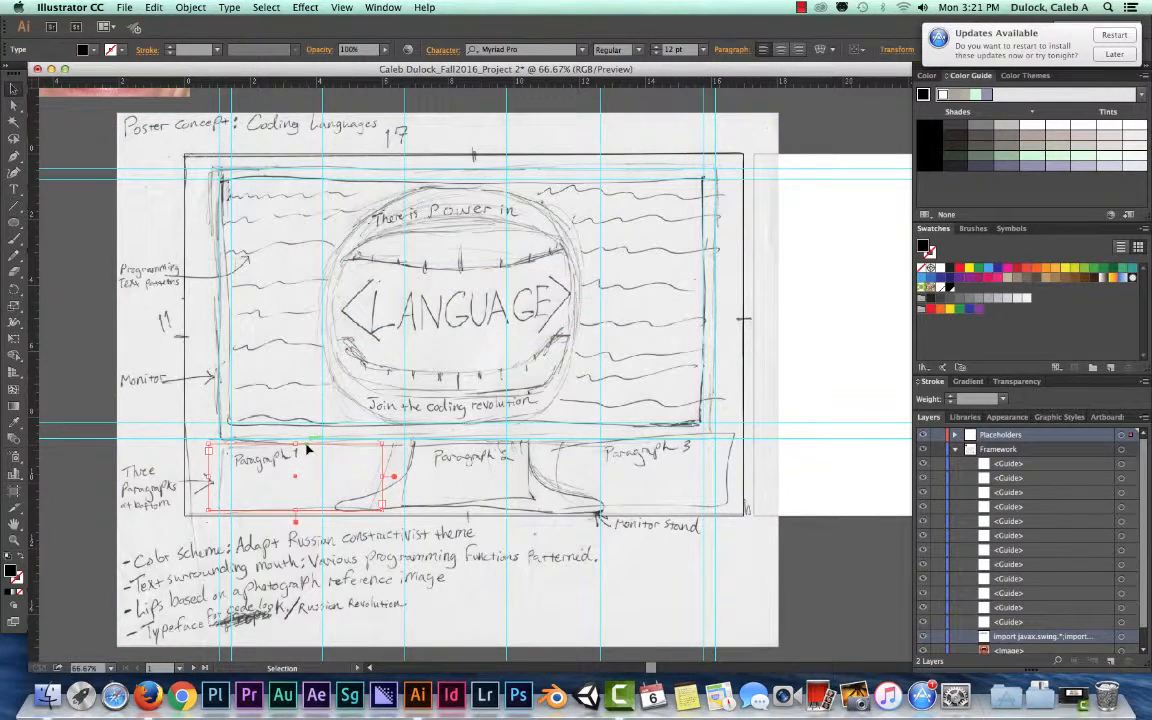
double_click(303, 457)
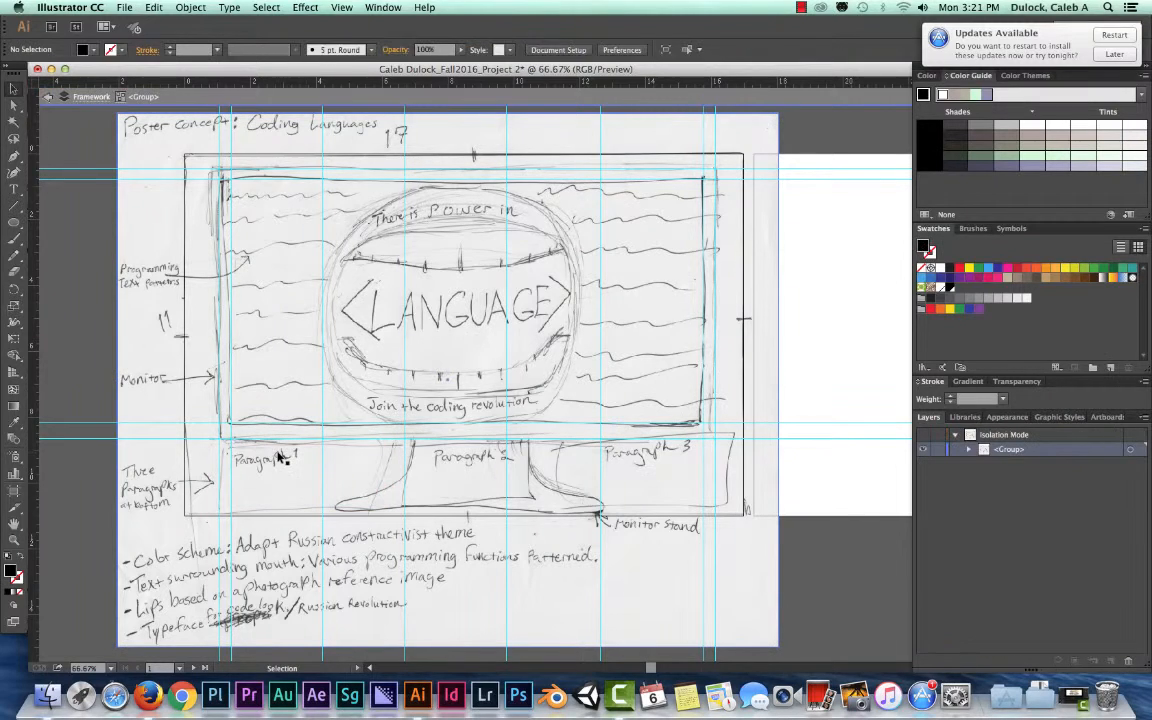
left_click(283, 455)
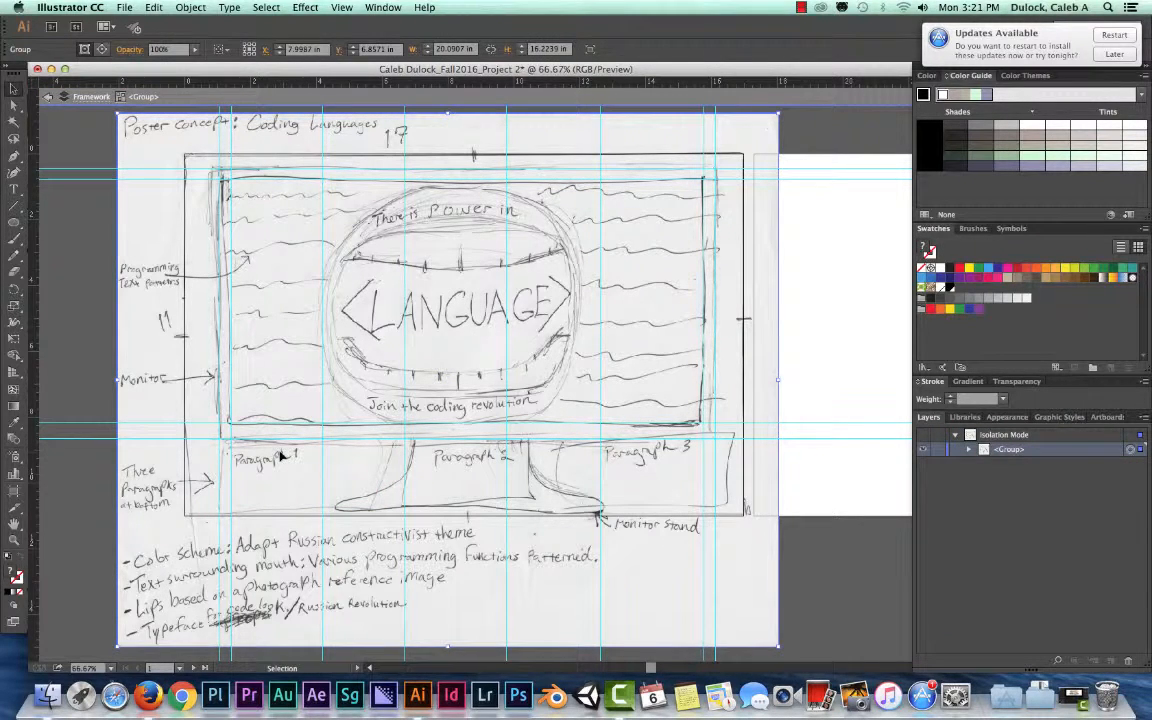
left_click(52, 98)
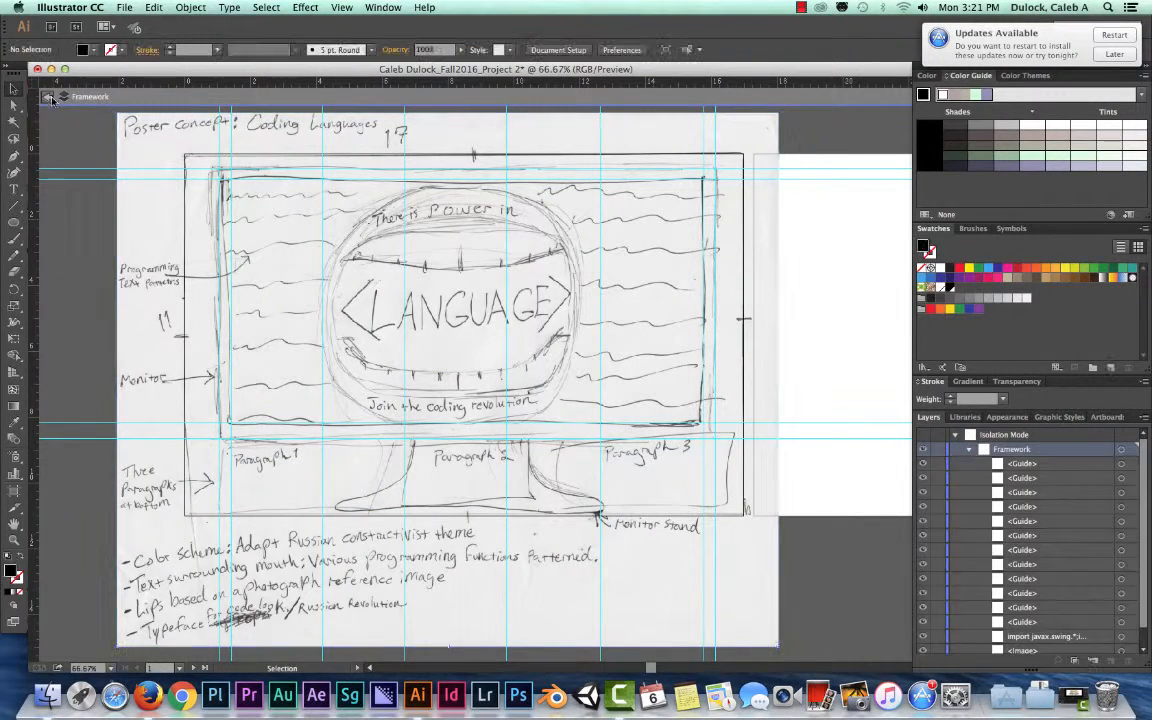
- Paste the copied lorem ipsum paragraph into the Paragraph 1 text frame with the Type tool
left_click(242, 447)
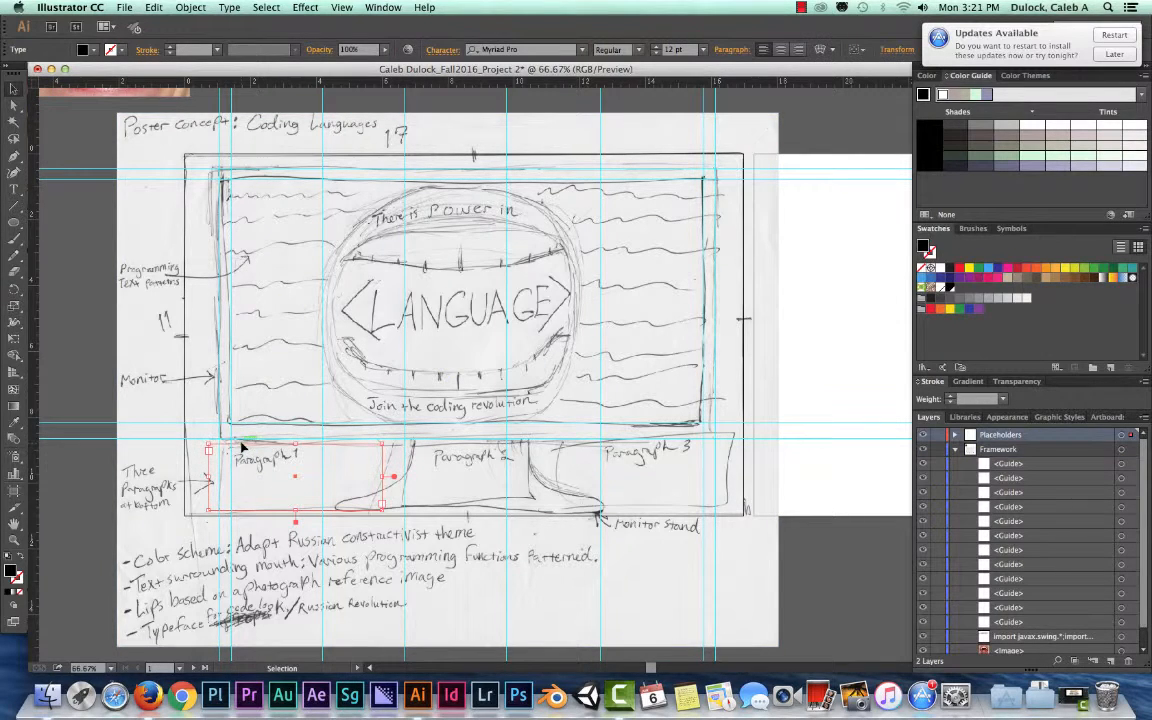
left_click(13, 190)
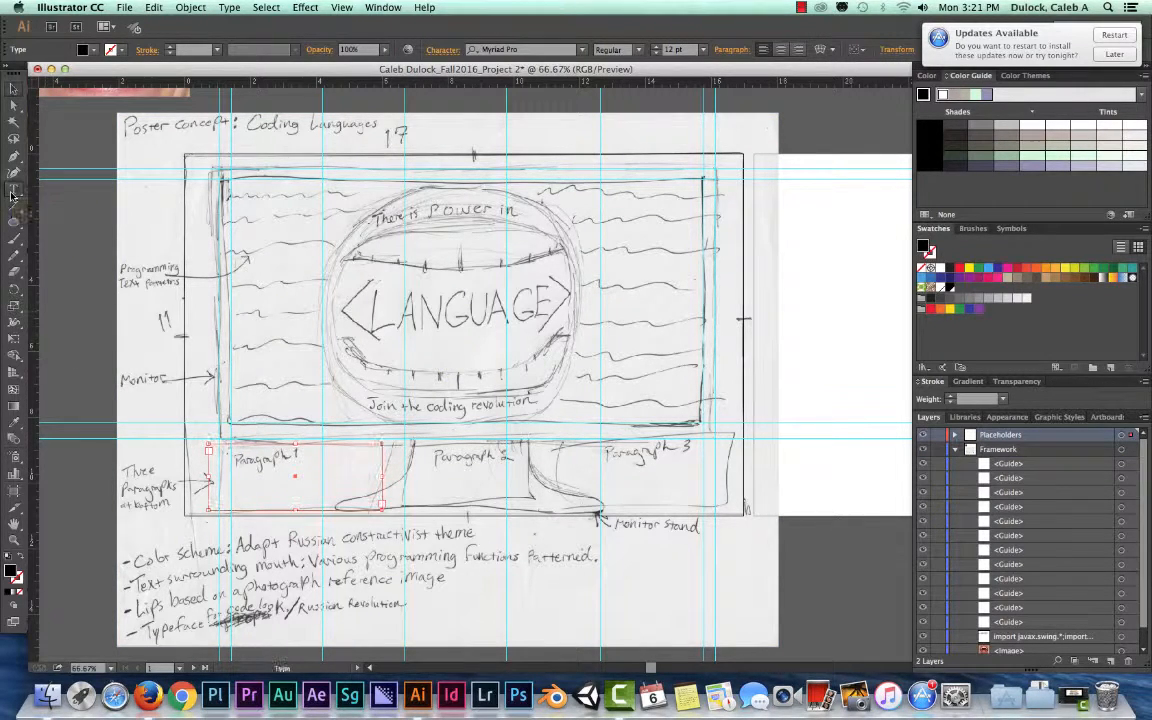
left_click(211, 452)
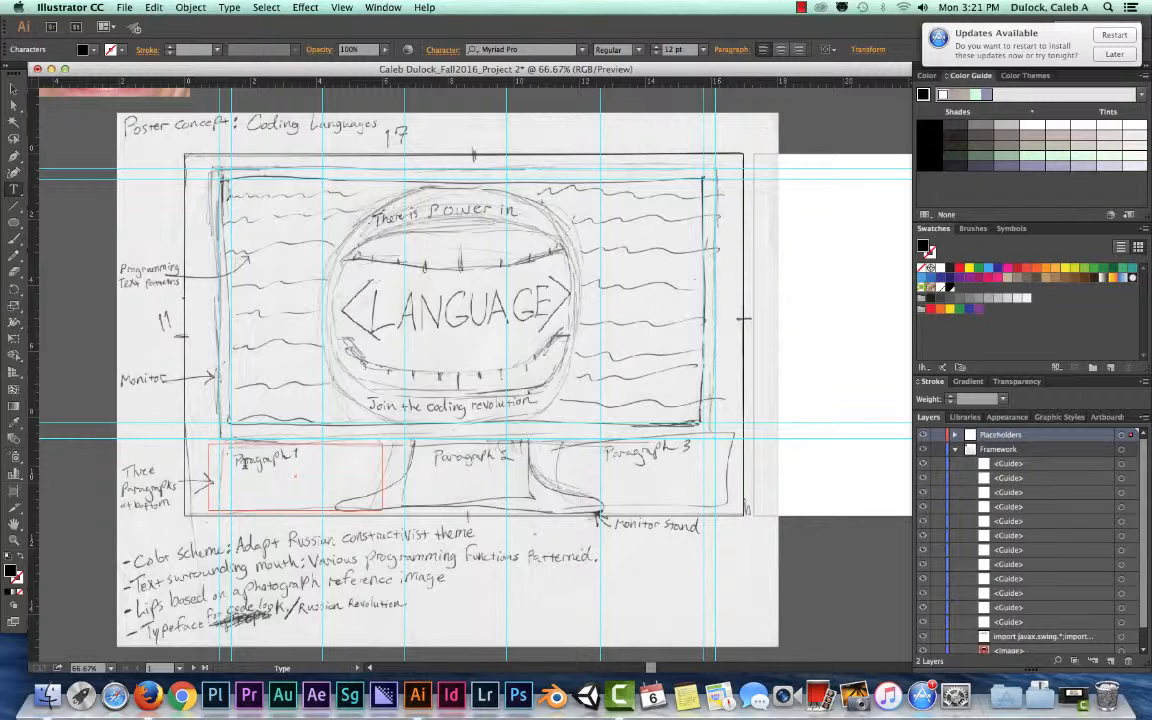
key("Escape")
key("super+v")
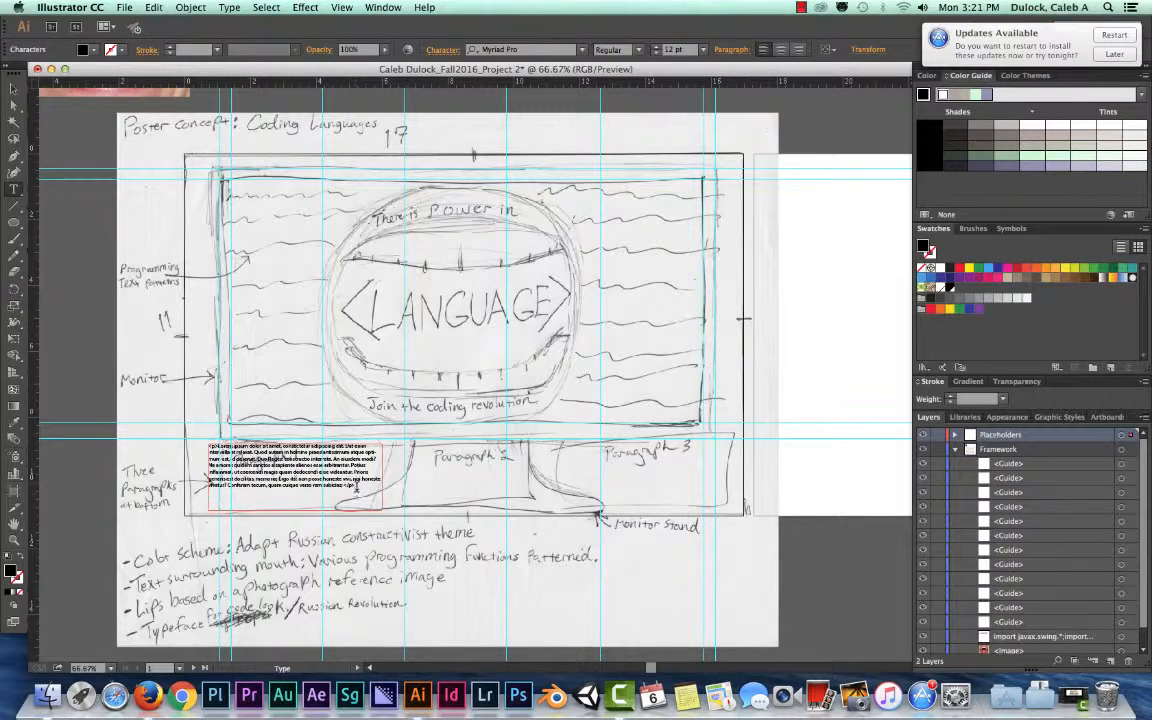
- Examine the pasted Paragraph 1 text up close, including its closing paragraph tag, and leave text editing
key("super+equal")
key("super+equal")
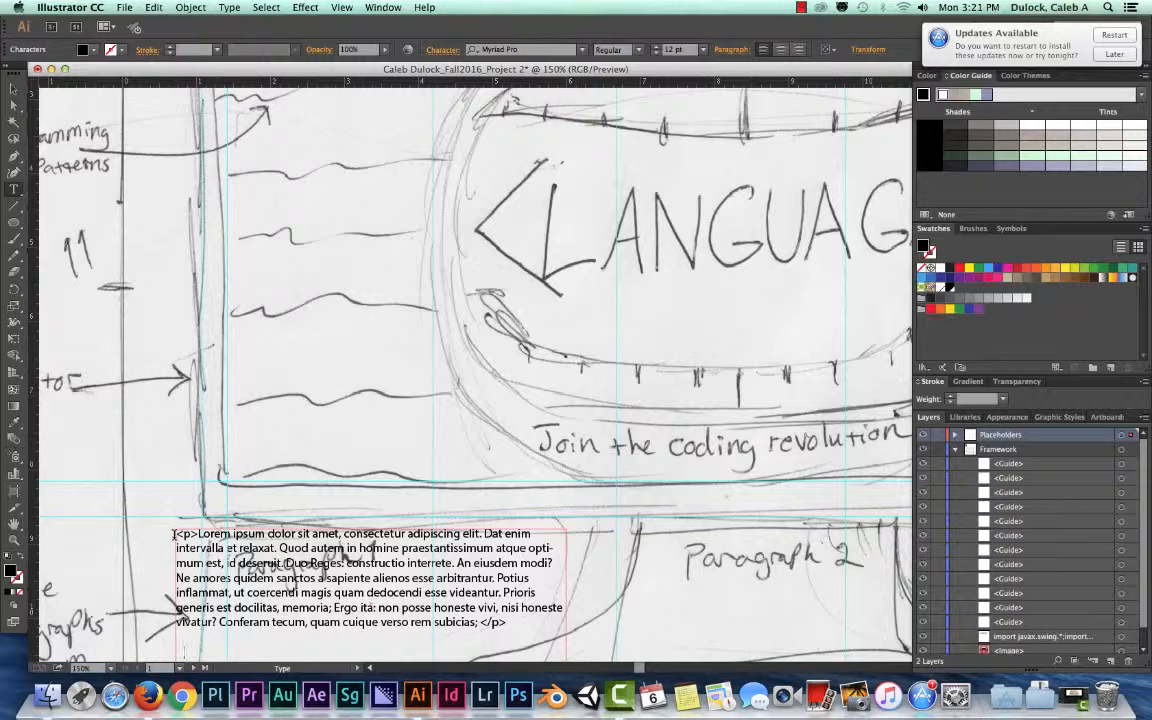
double_click(493, 623)
left_click(507, 624)
key("super+minus")
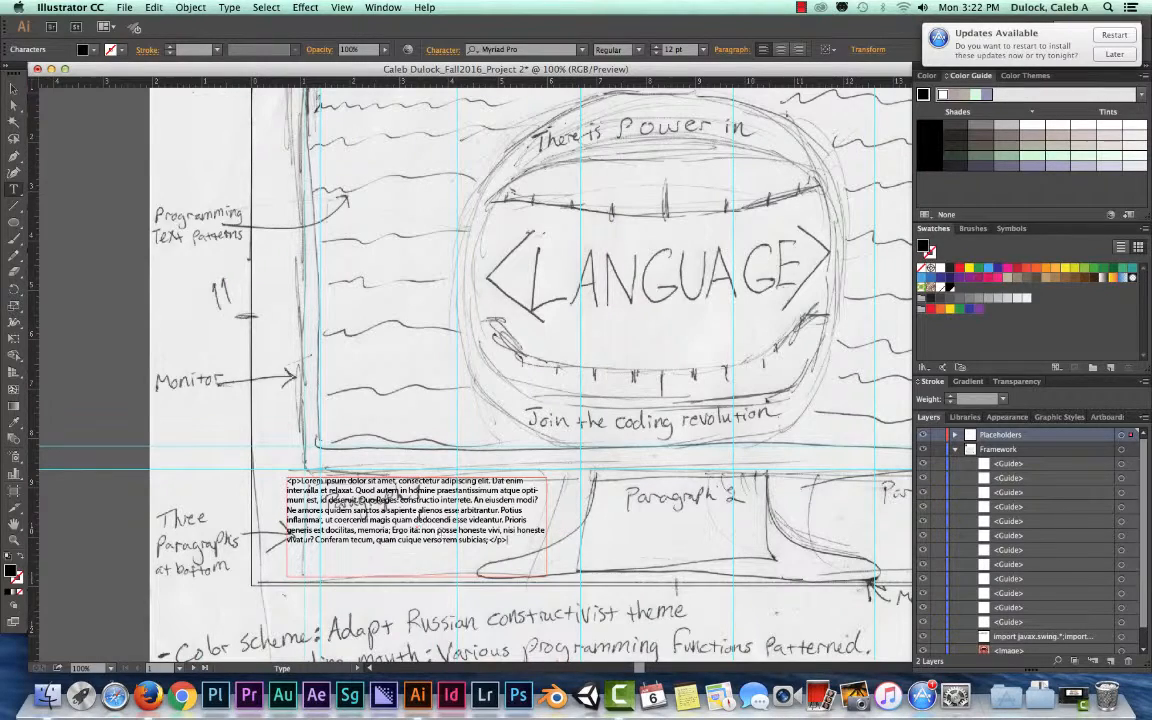
key("super+minus")
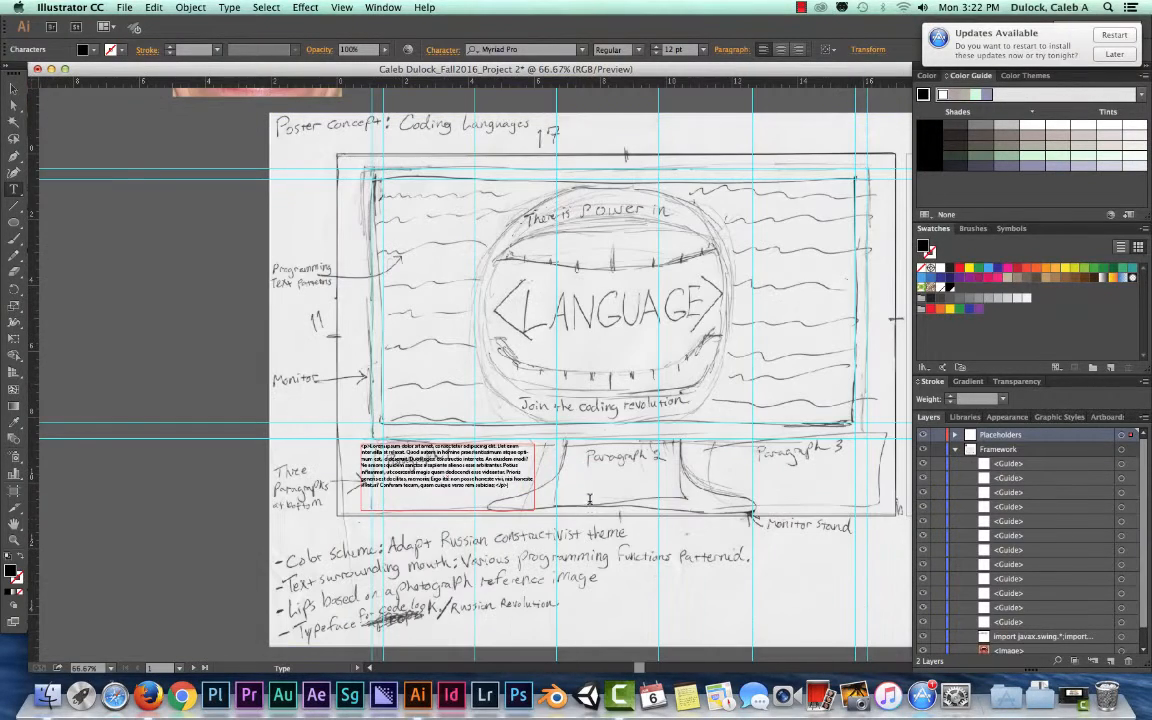
key("Escape")
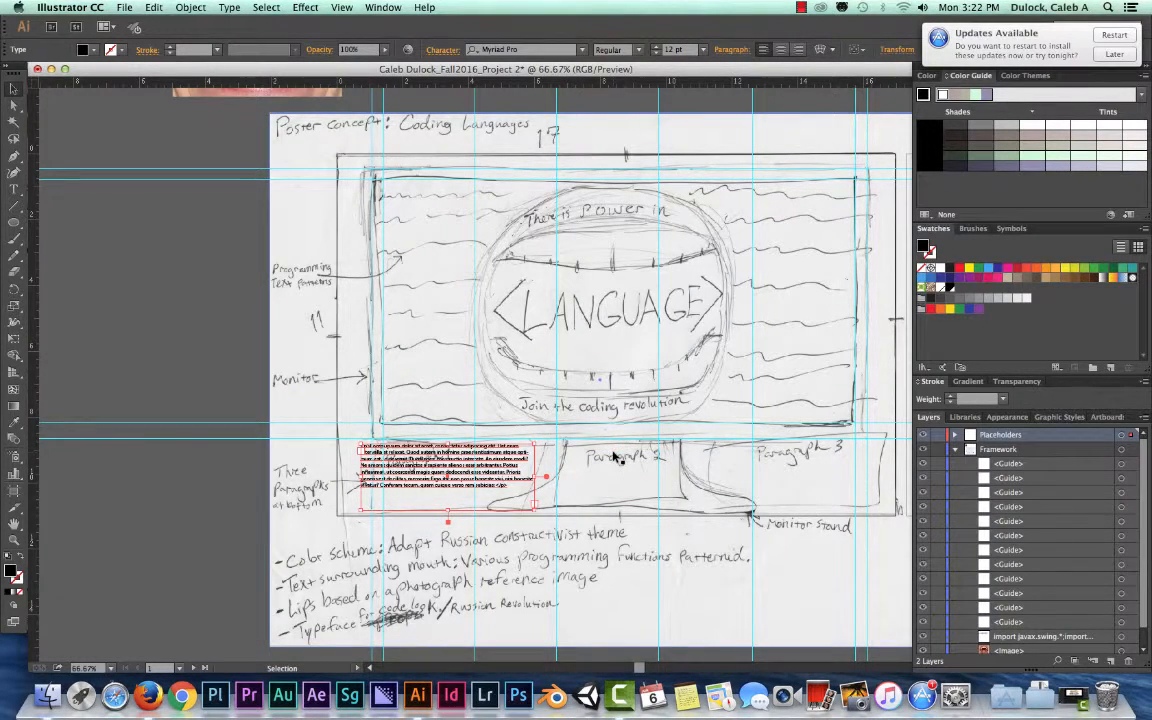
- Paste the copied lorem ipsum paragraph into the Paragraph 2 text frame on the monitor stand
left_click(617, 456)
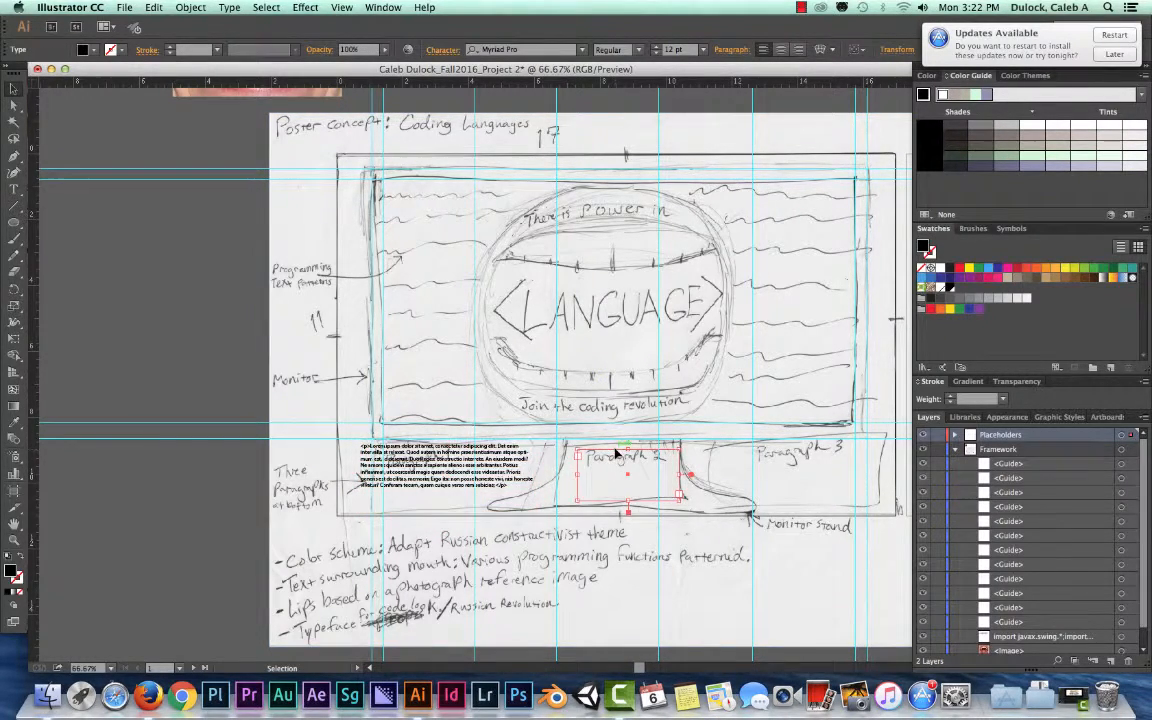
left_click(13, 189)
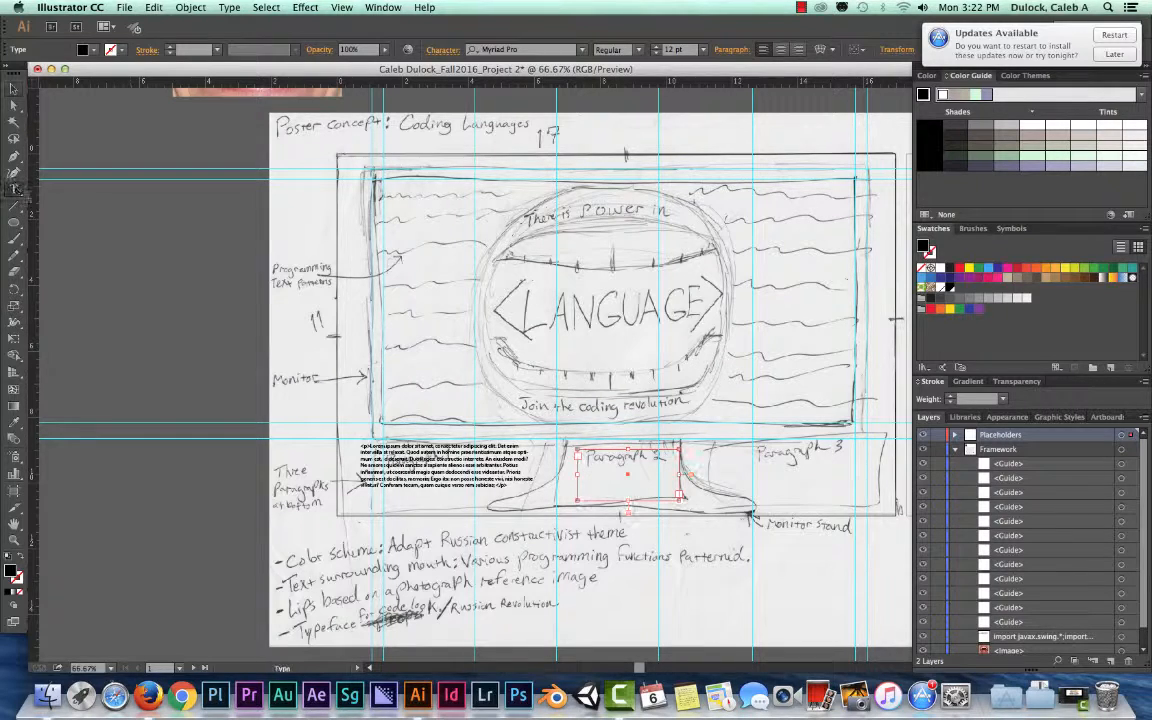
left_click(589, 465)
key("super+v")
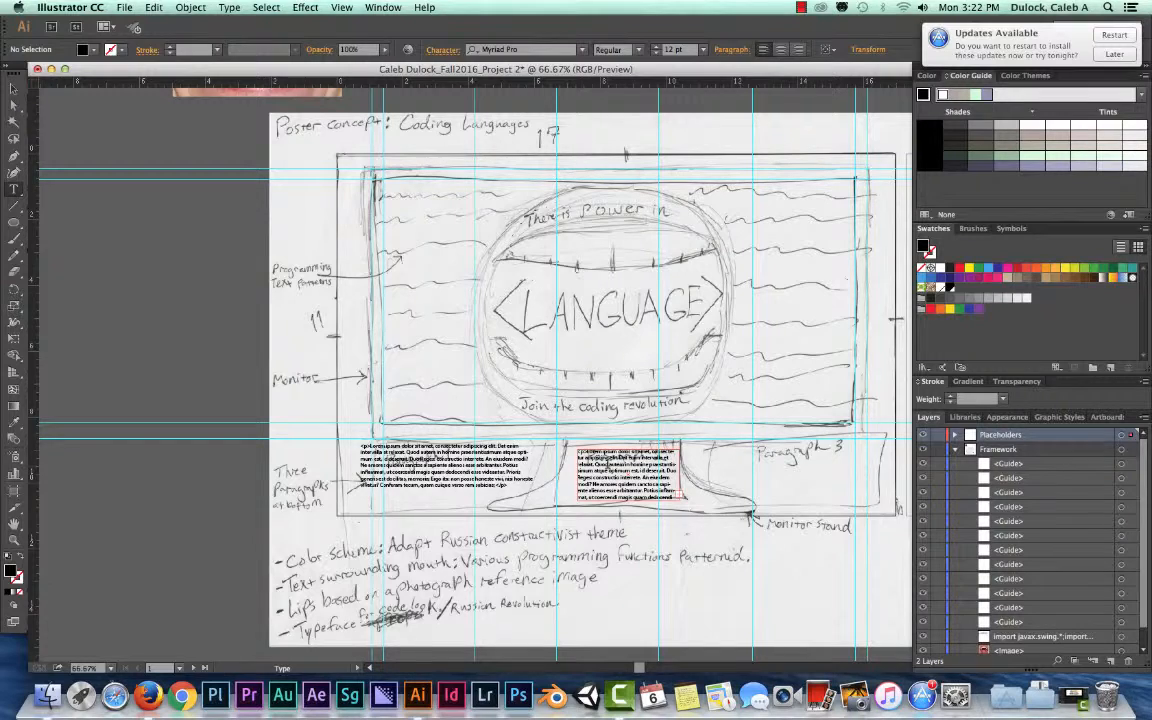
left_click(13, 88)
- Paste the copied lorem ipsum paragraph into the Paragraph 3 text frame and finish text editing
left_click(760, 455)
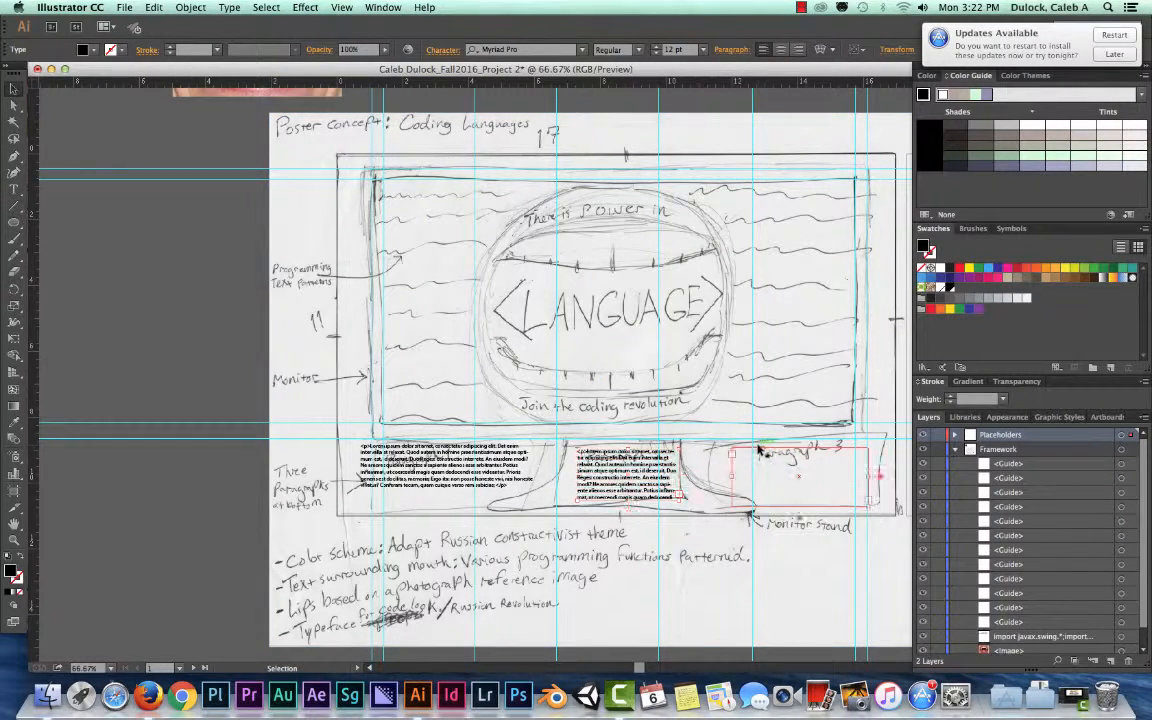
left_click(14, 188)
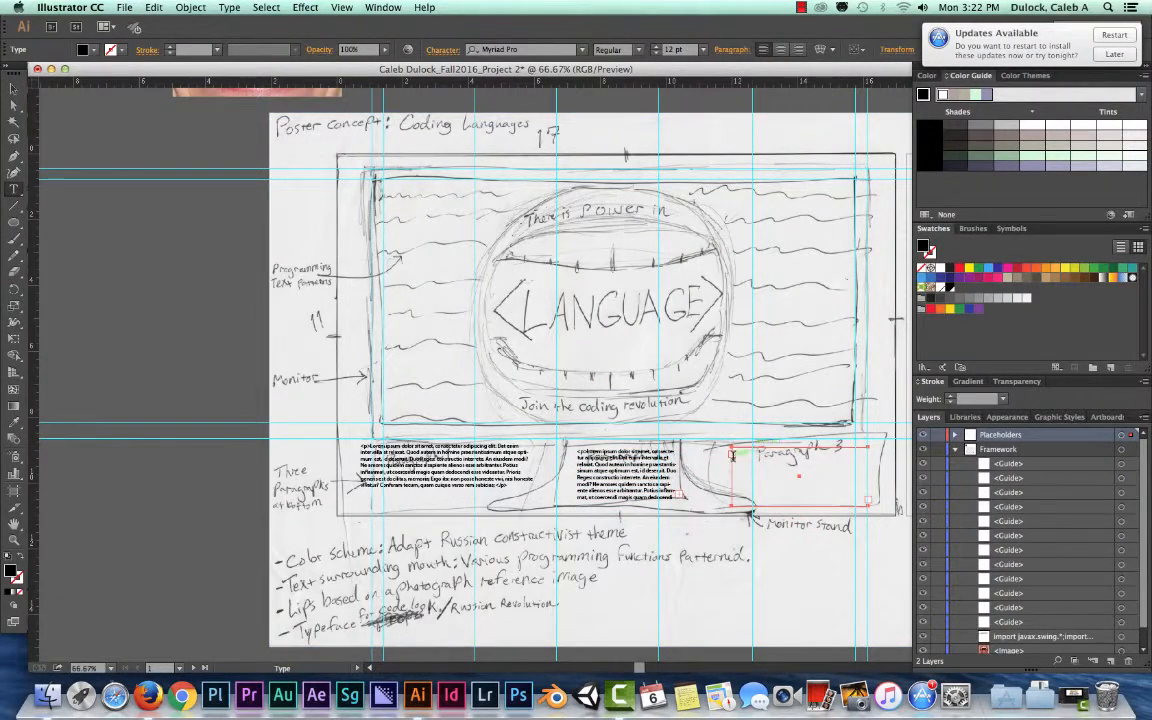
left_click(759, 458)
key("Escape")
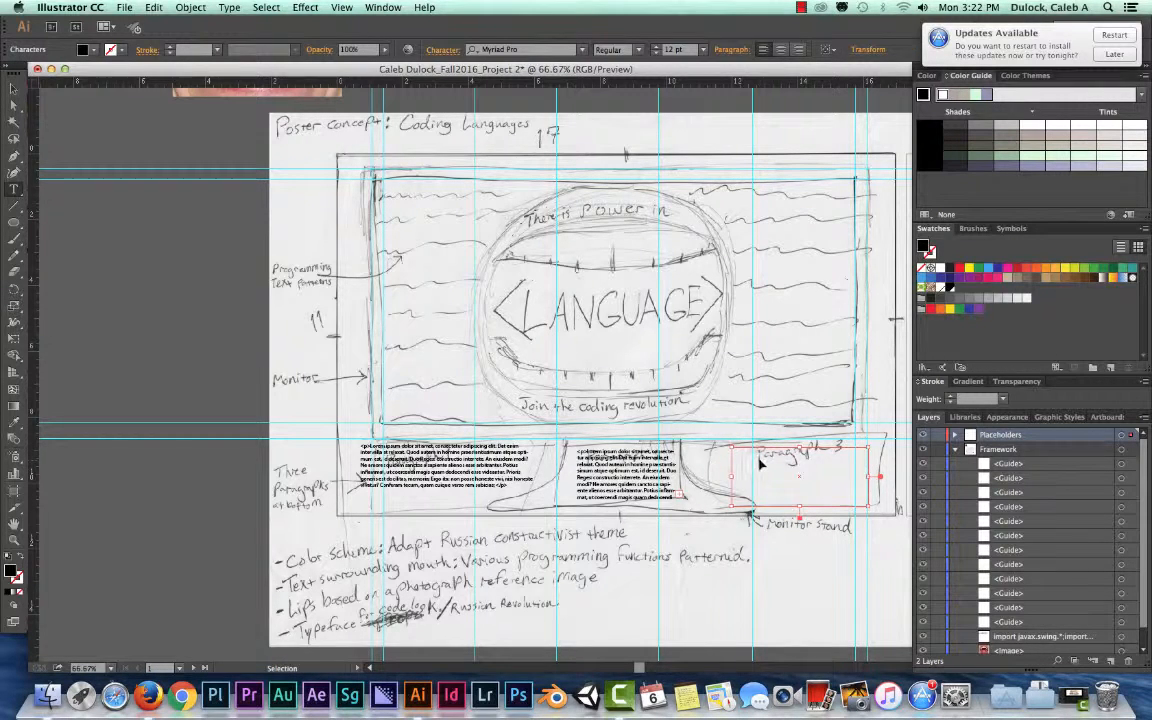
key("super+v")
left_click(14, 88)
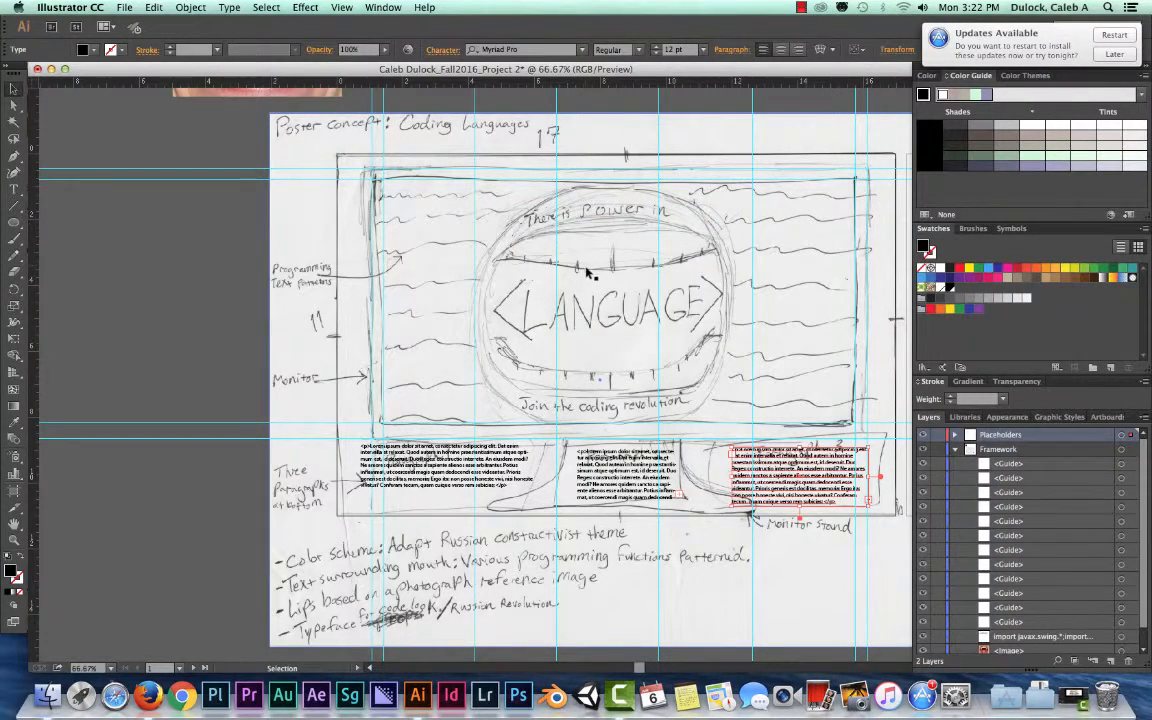
- Add the text <LANGUAGE> at 24 pt to the central text frame between the lips and finish text editing
left_click(515, 313)
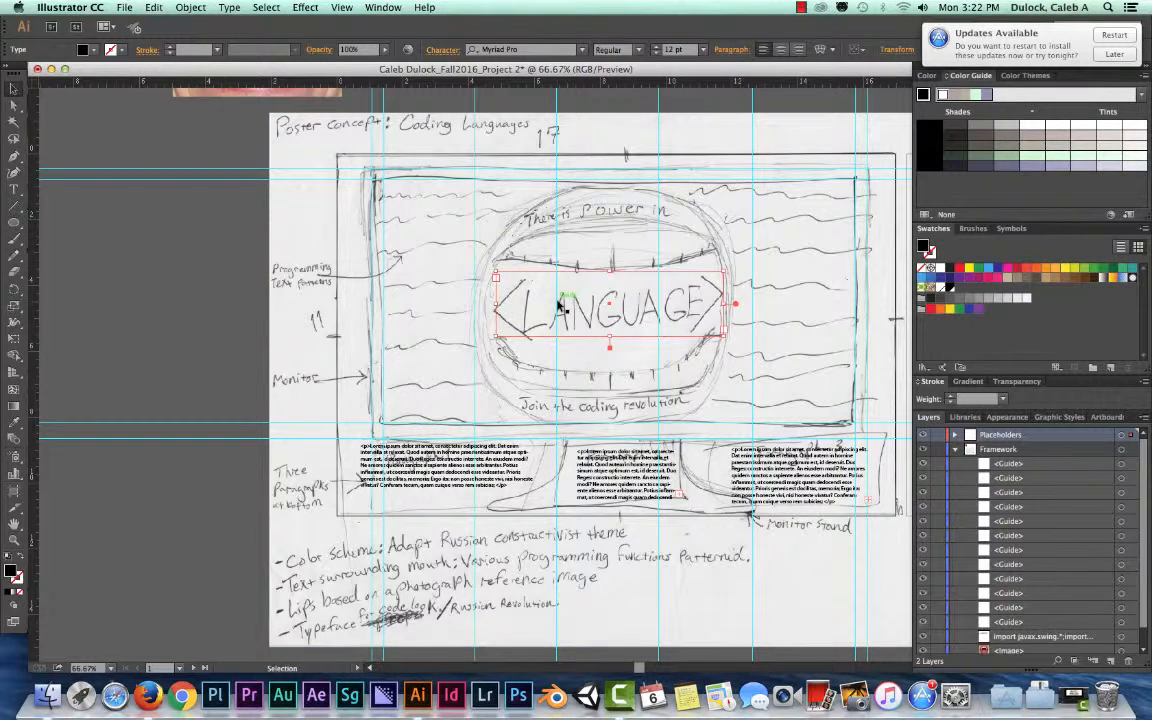
left_click(13, 188)
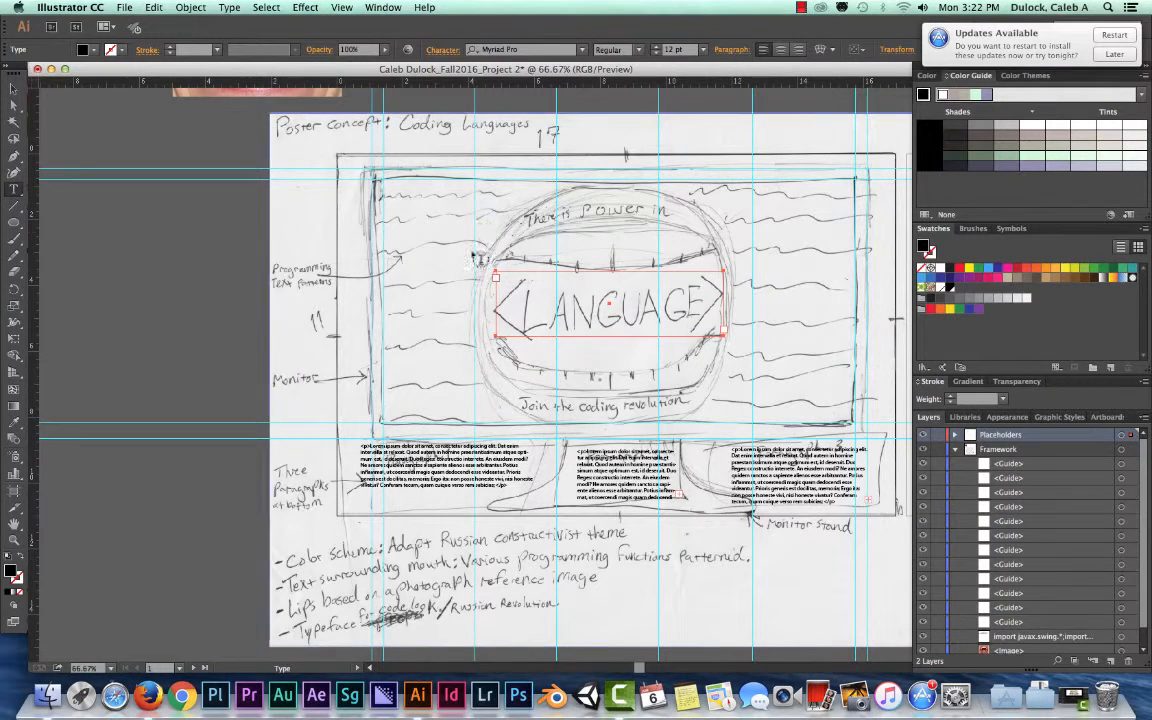
left_click(496, 277)
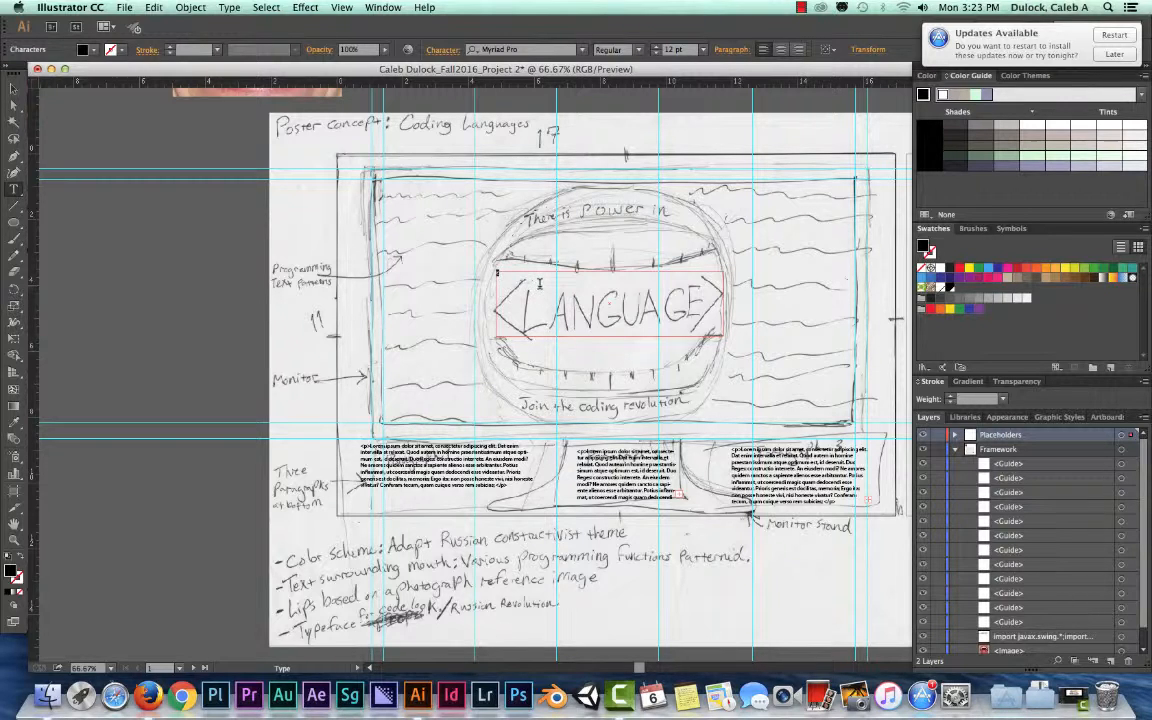
left_click(704, 50)
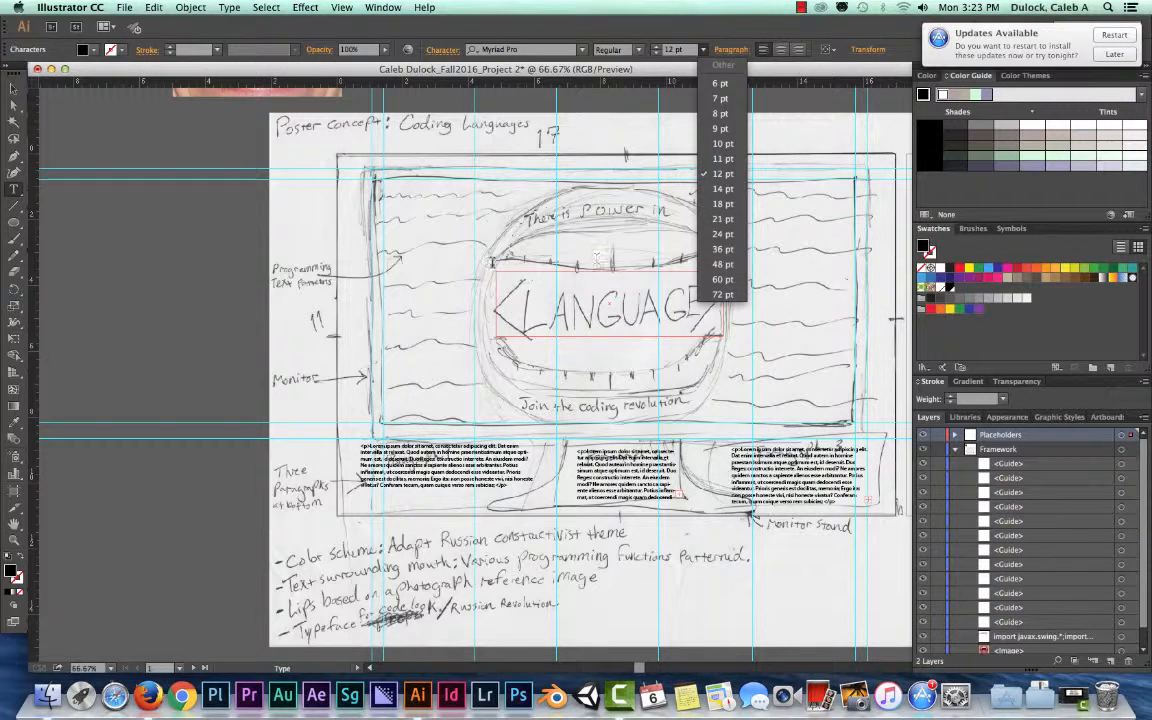
left_click(716, 234)
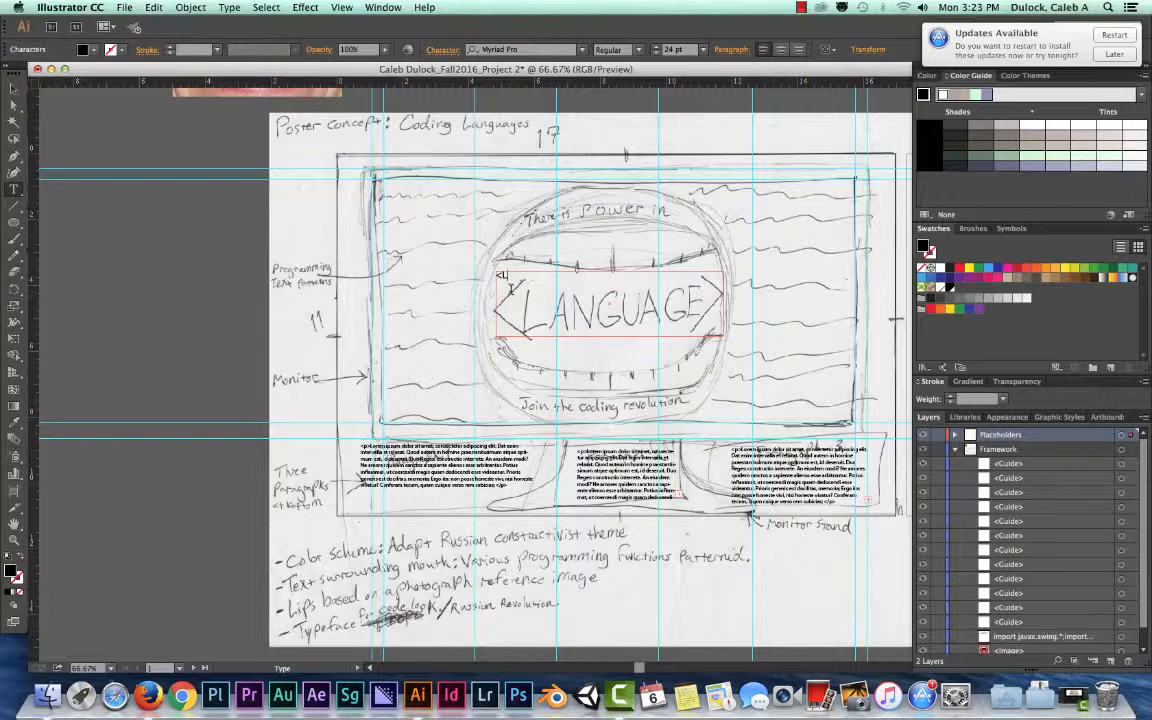
type("GUAGE>")
left_click(13, 88)
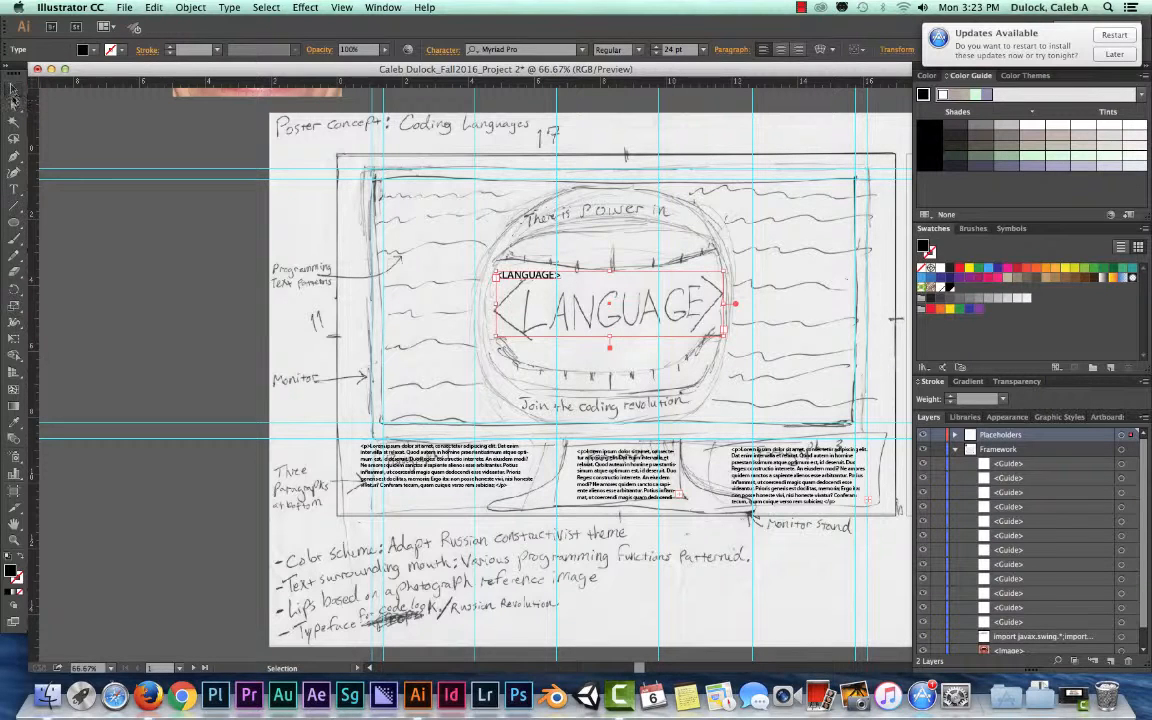
- Add the text THERE IS POWER IN to the frame over the upper lip and set its size to 24 pt
left_click(13, 188)
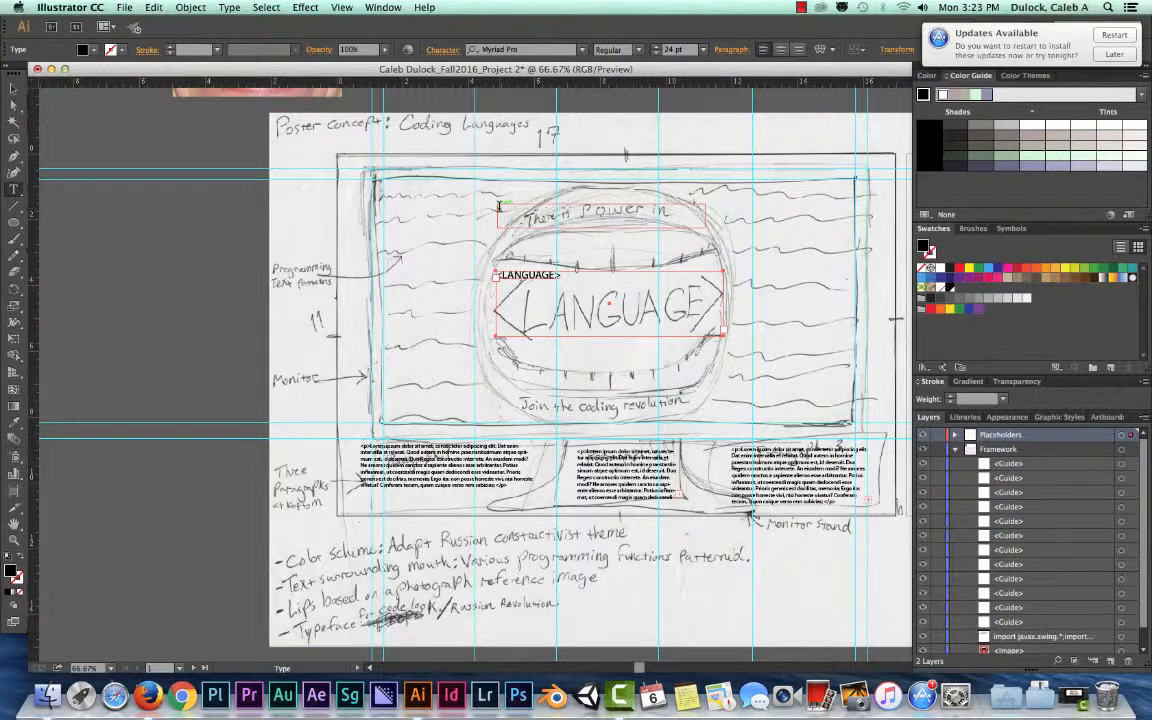
left_click(505, 210)
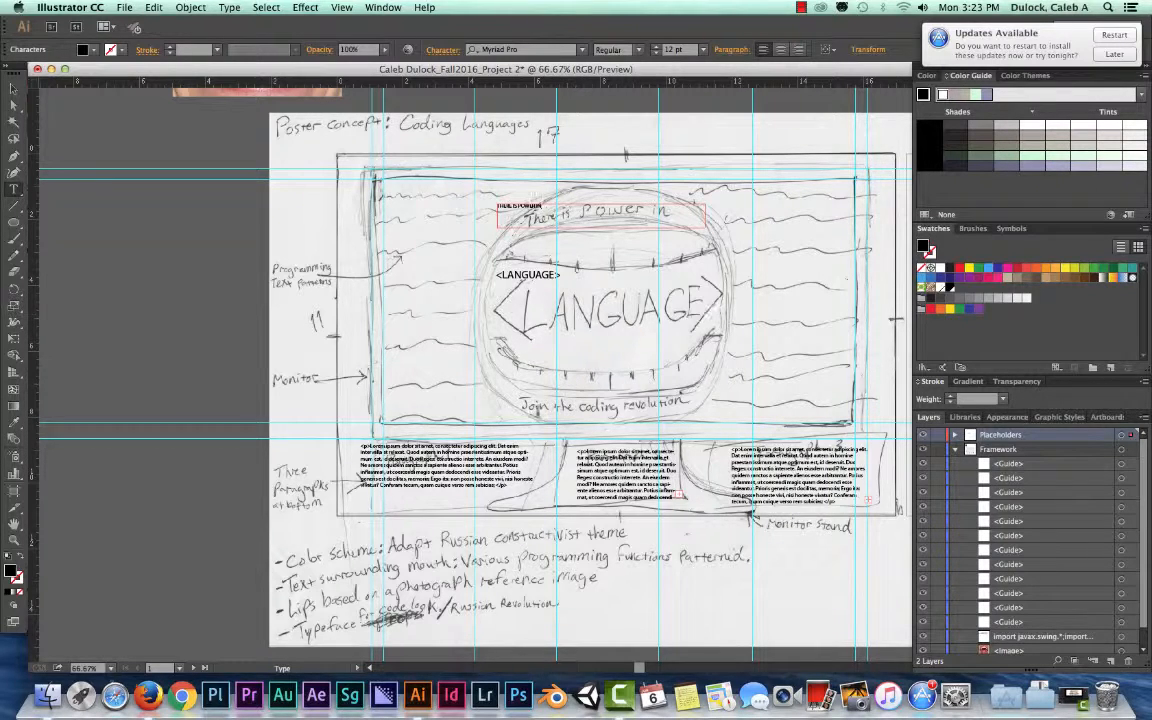
left_click(12, 88)
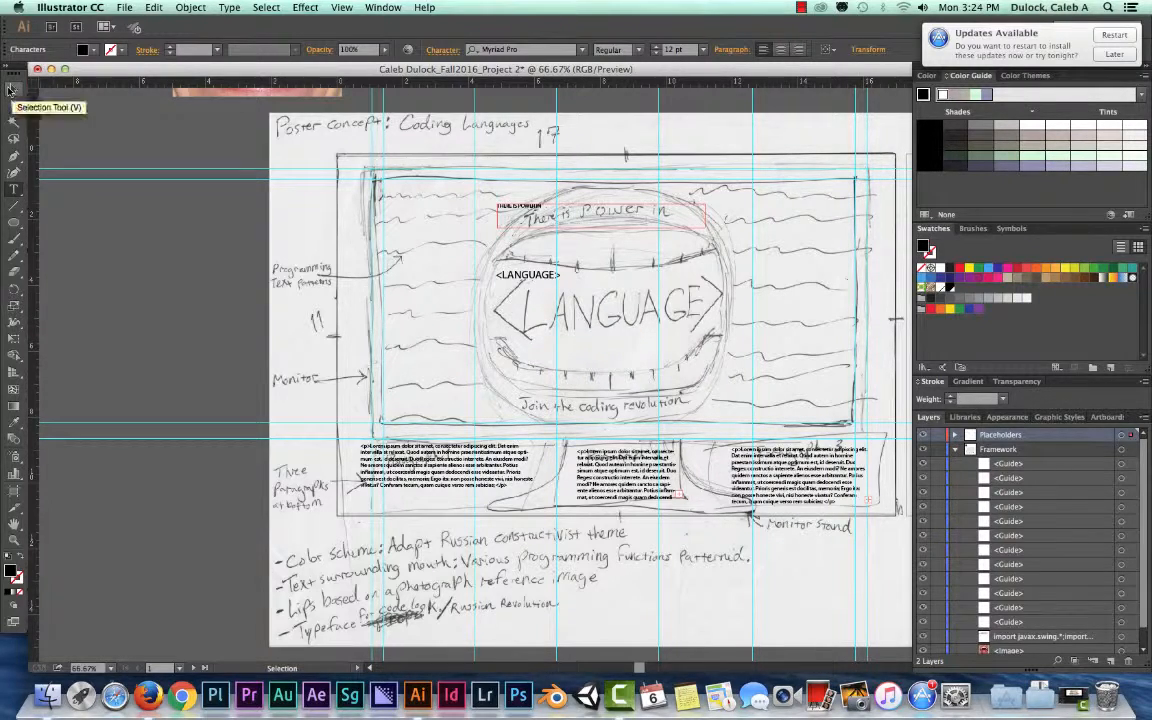
left_click_drag(546, 207, 455, 198)
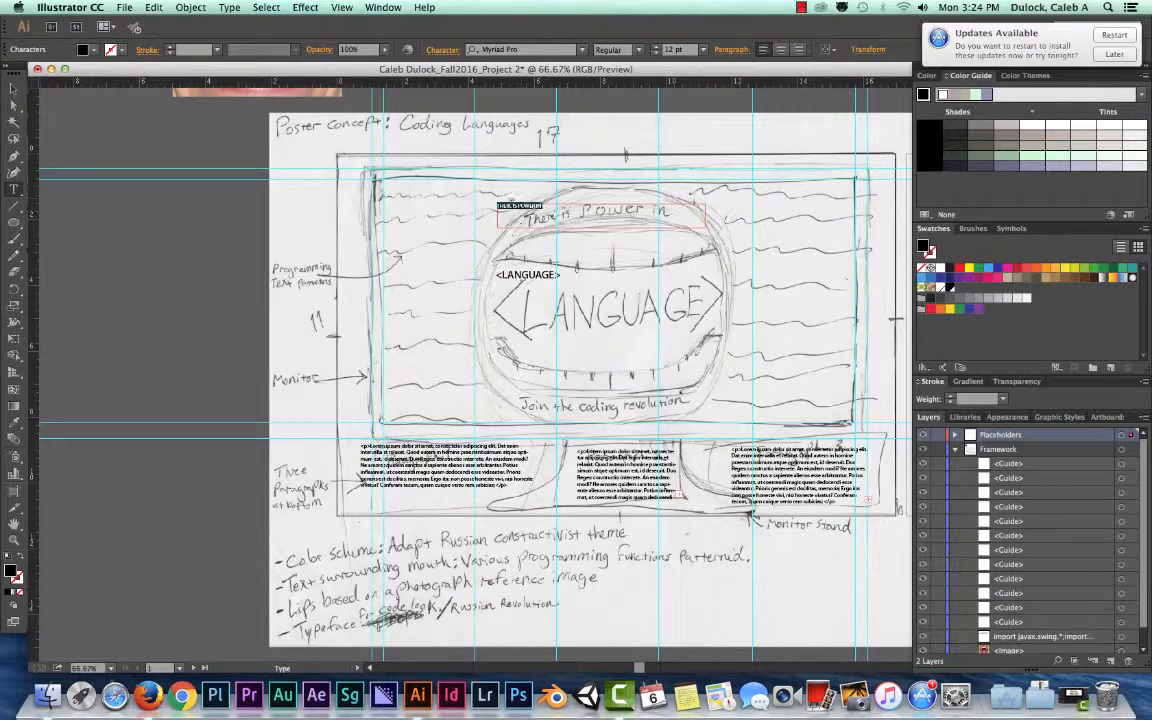
left_click_drag(545, 207, 475, 200)
left_click(703, 49)
left_click(716, 234)
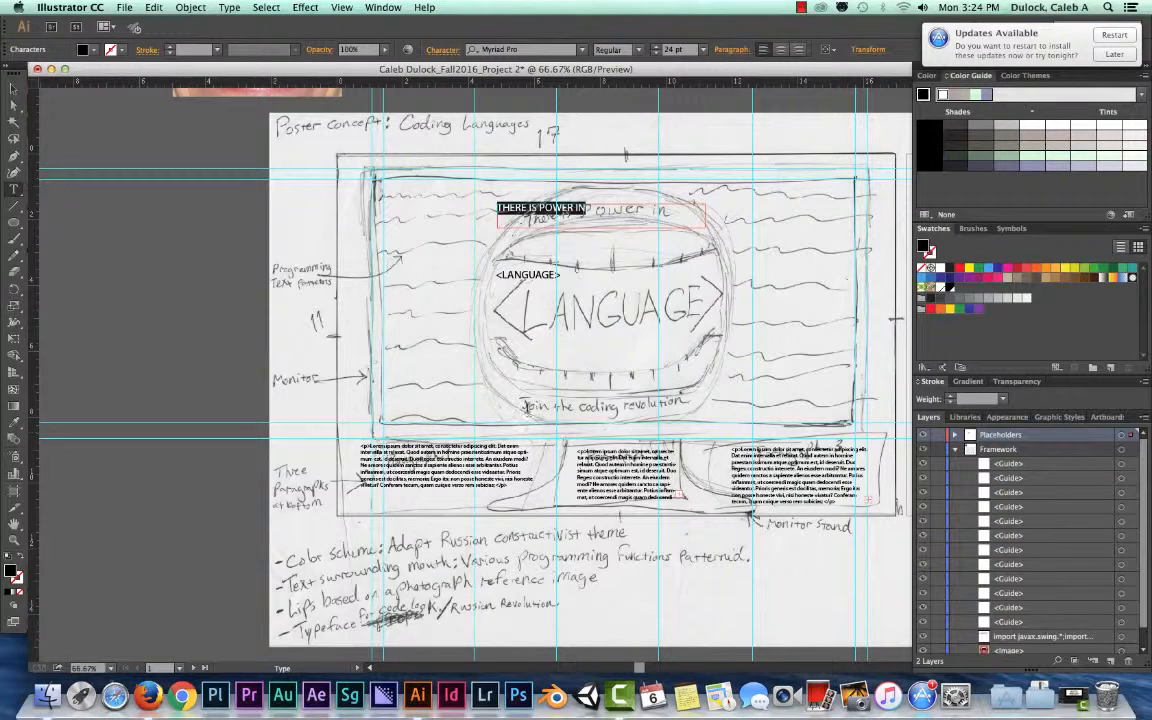
left_click(522, 407)
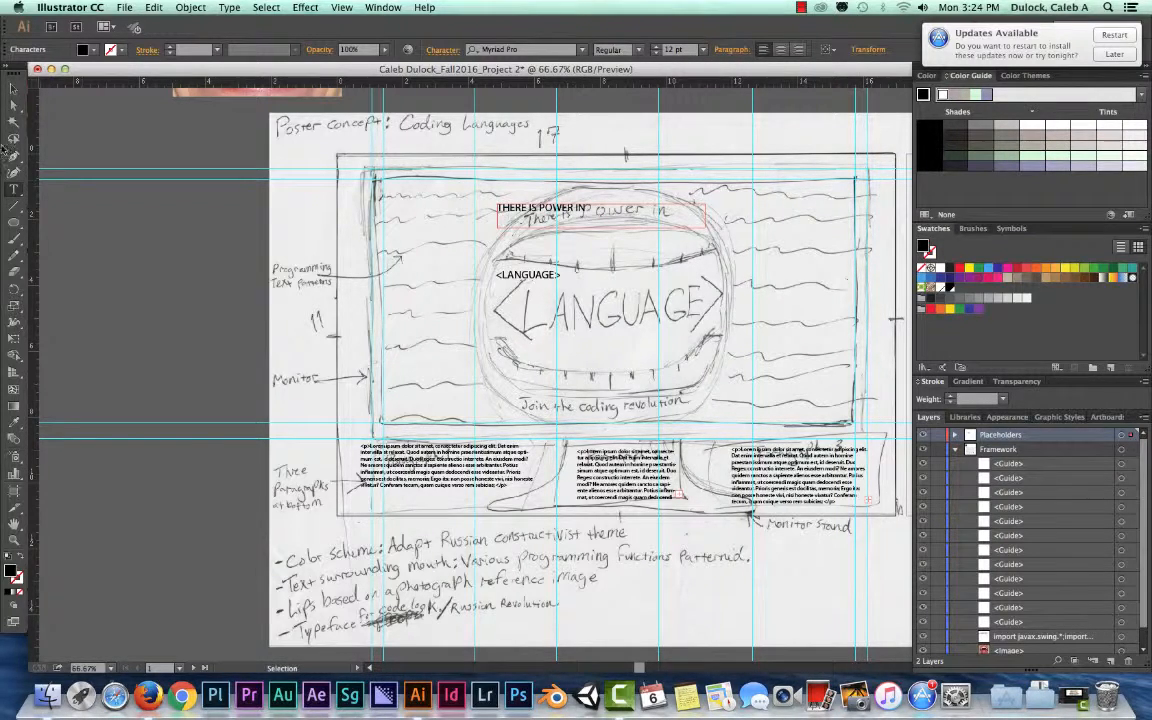
- Add the text JOIN THE CODING REVOLUTION to the frame at the lower lip and set its size to 36 pt
left_click(15, 188)
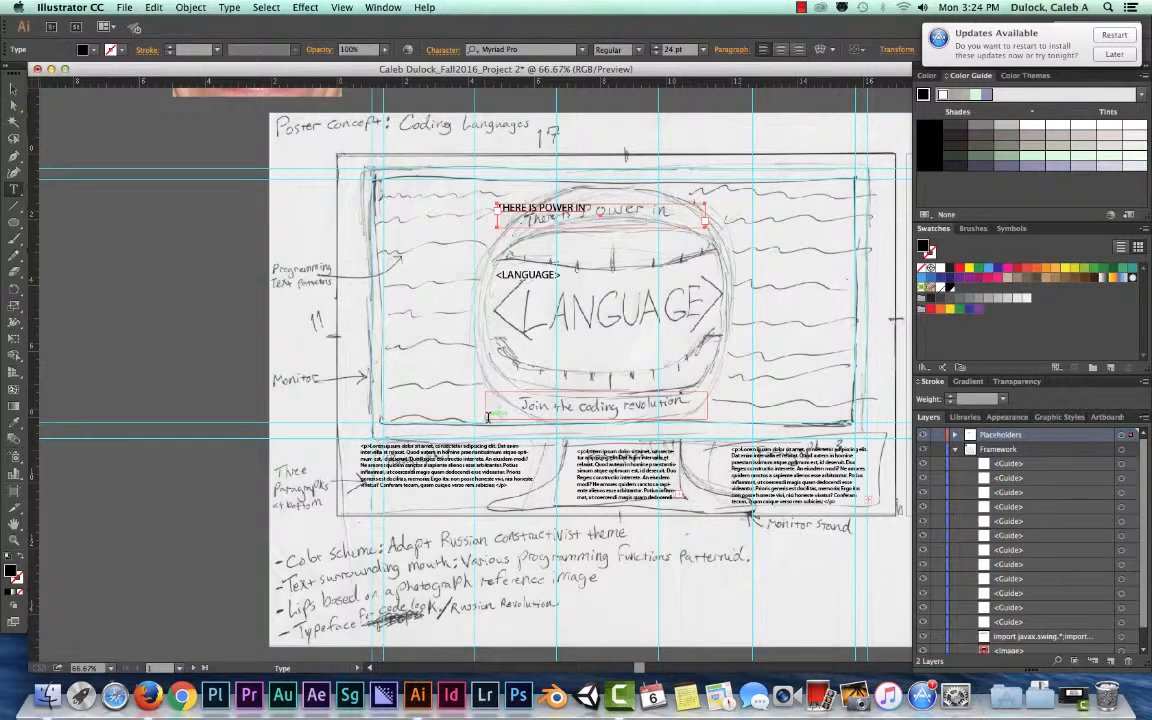
left_click_drag(485, 391, 707, 419)
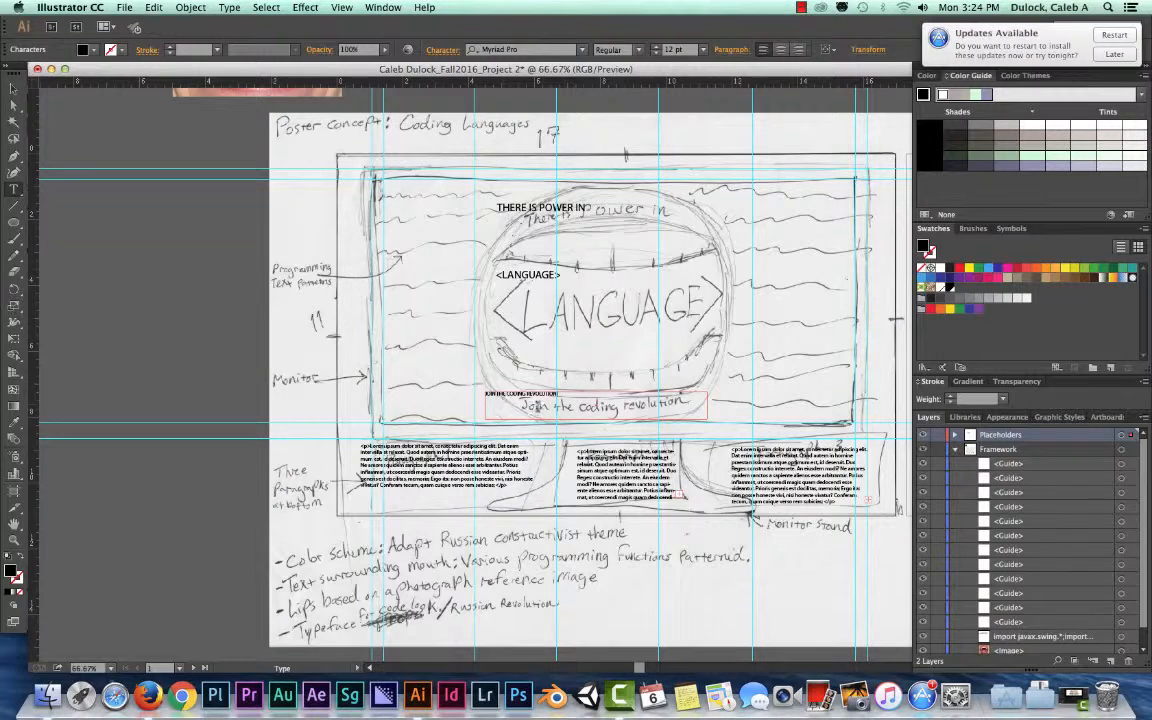
left_click_drag(568, 393, 427, 379)
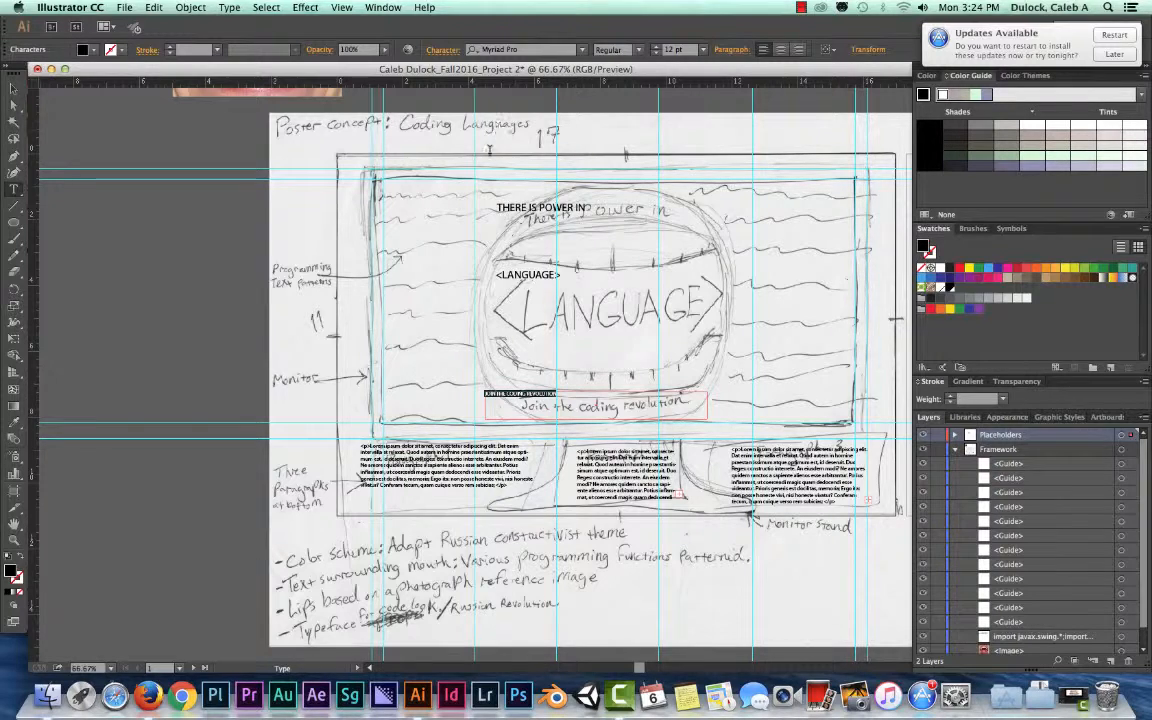
left_click(703, 49)
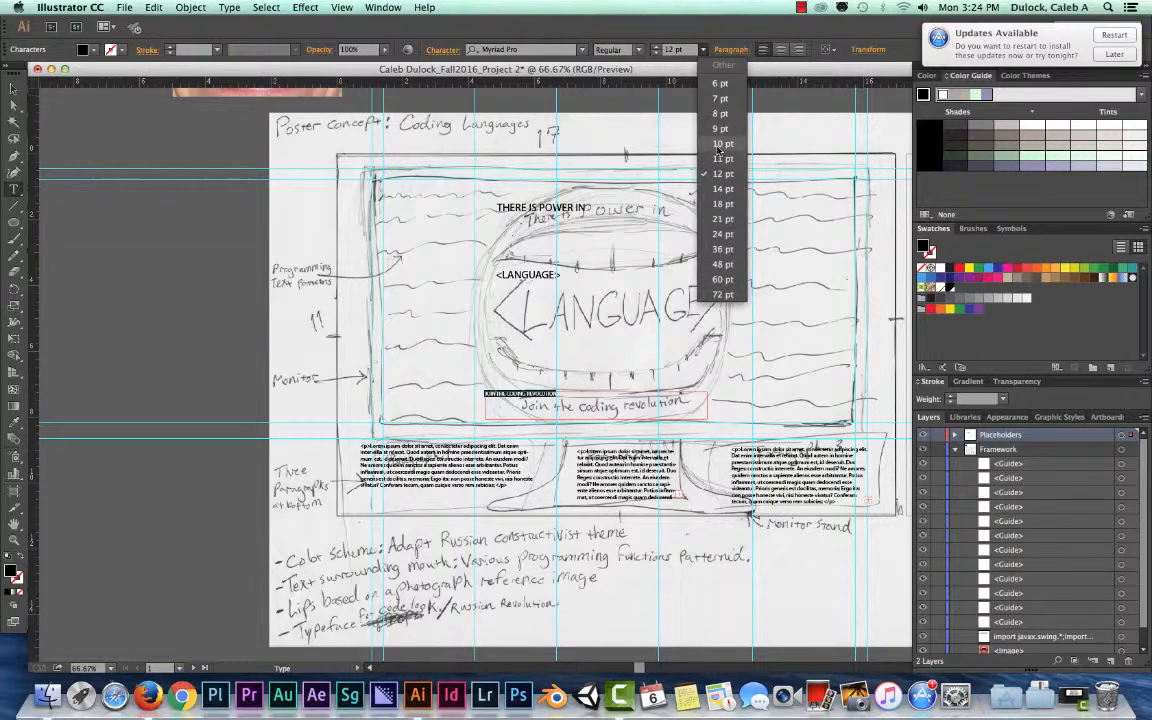
left_click(722, 264)
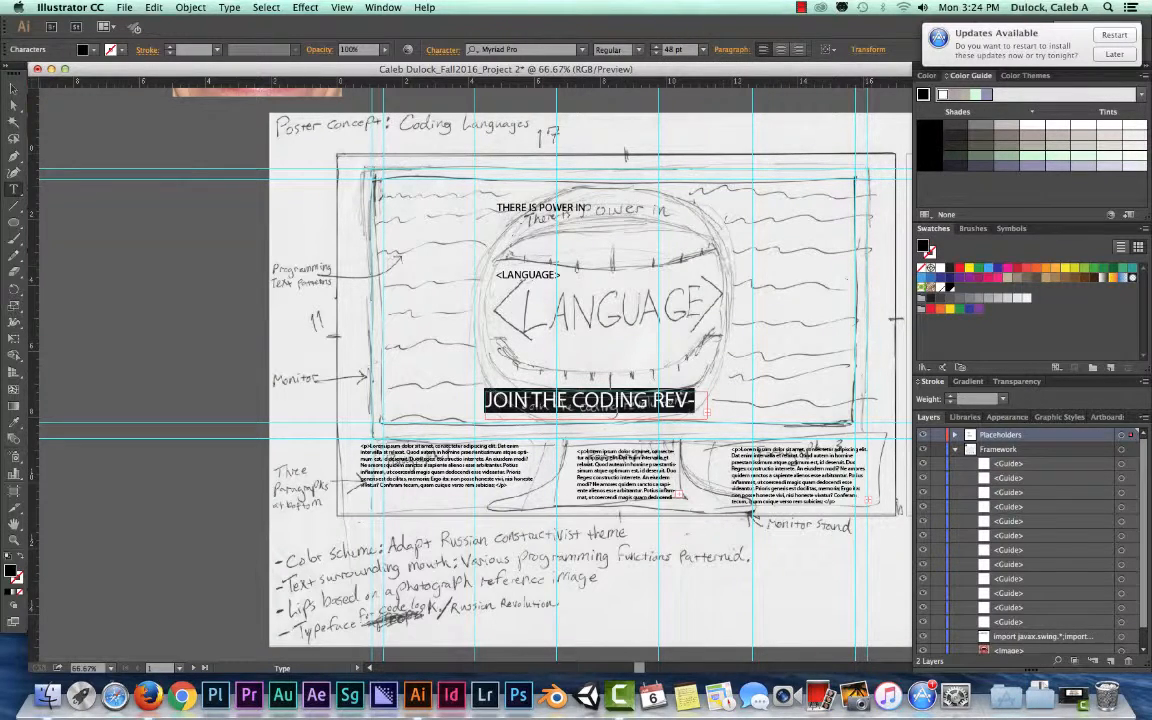
left_click(703, 49)
left_click(715, 250)
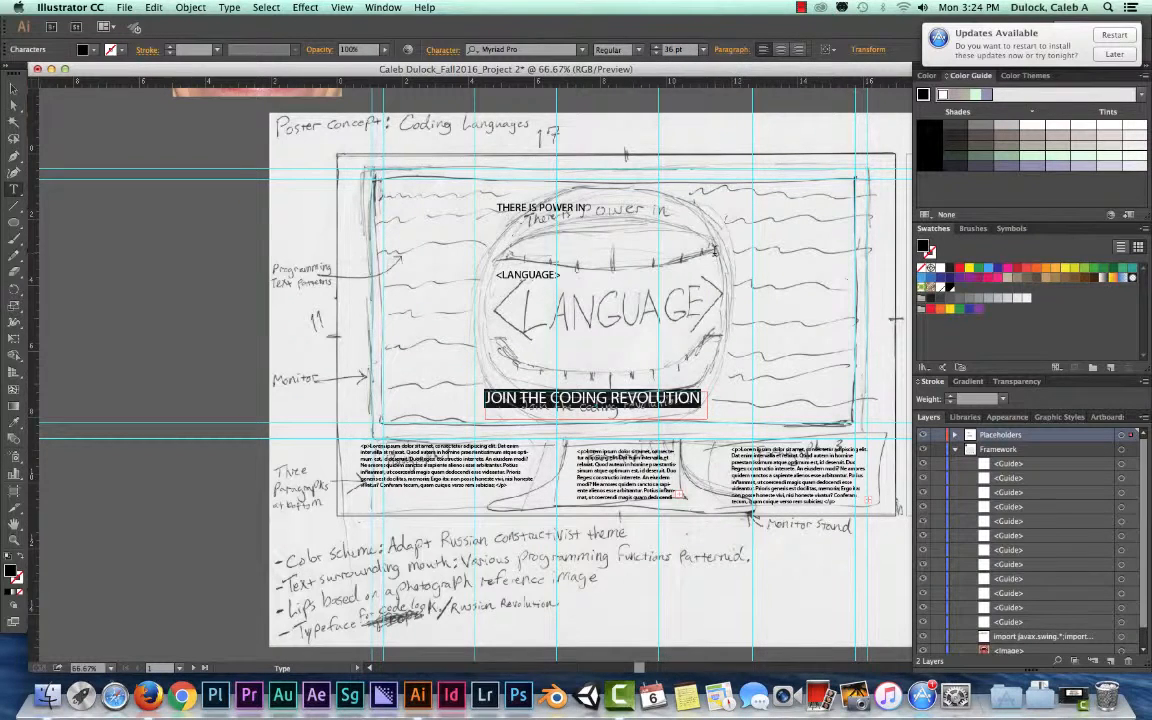
left_click(621, 405)
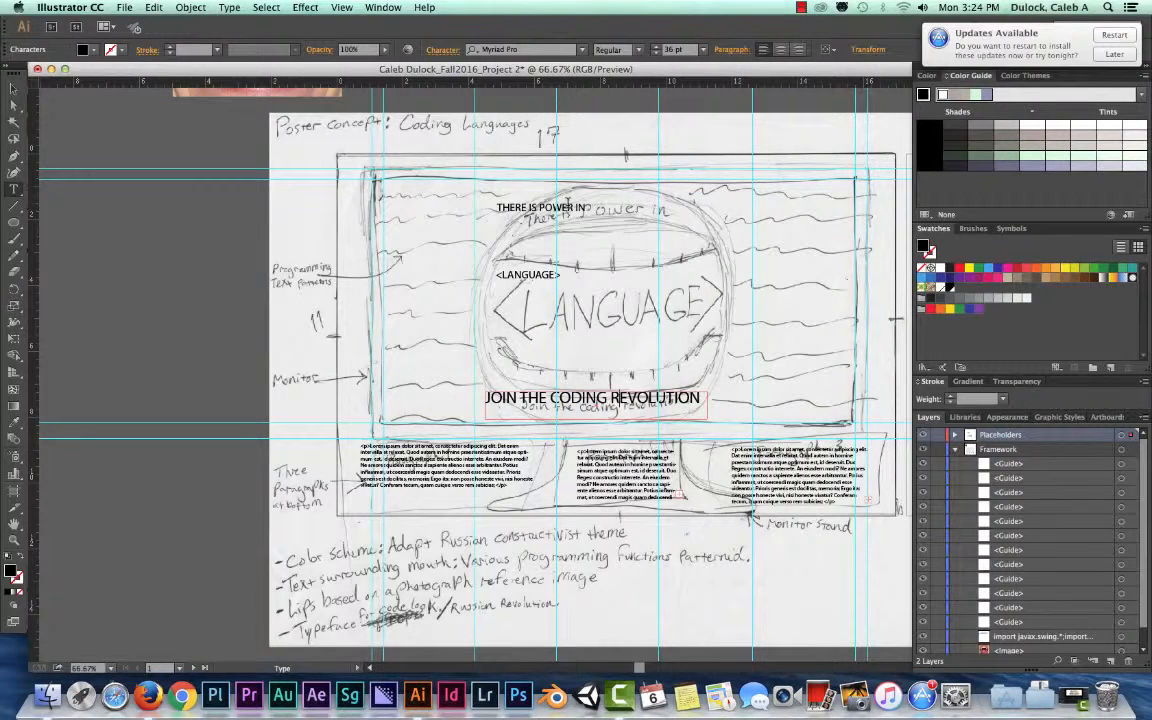
left_click(14, 88)
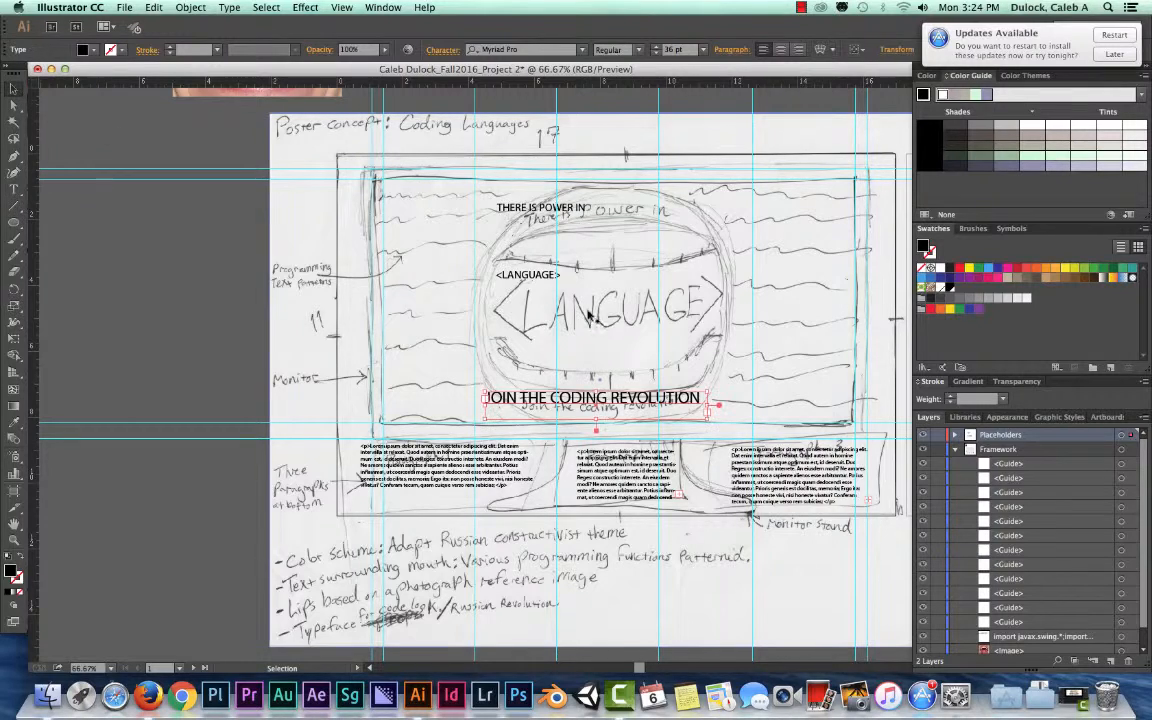
- Set the font size of the central <LANGUAGE> text to 72 pt
left_click(547, 279)
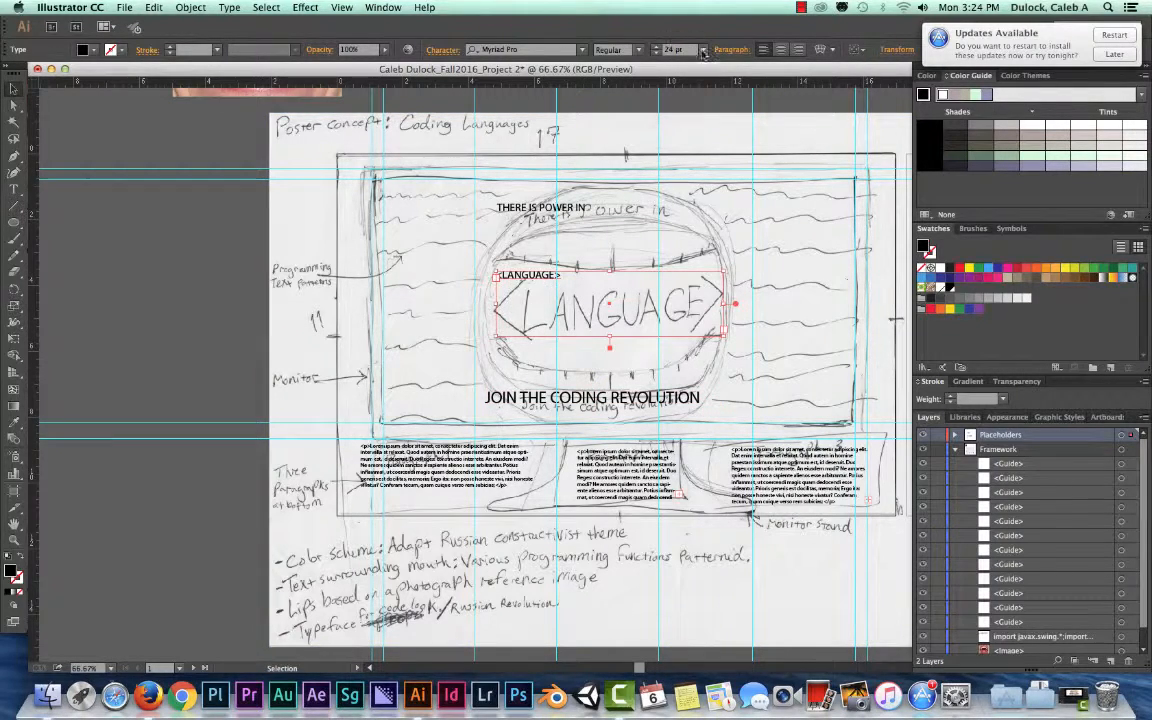
left_click(704, 52)
left_click(650, 271)
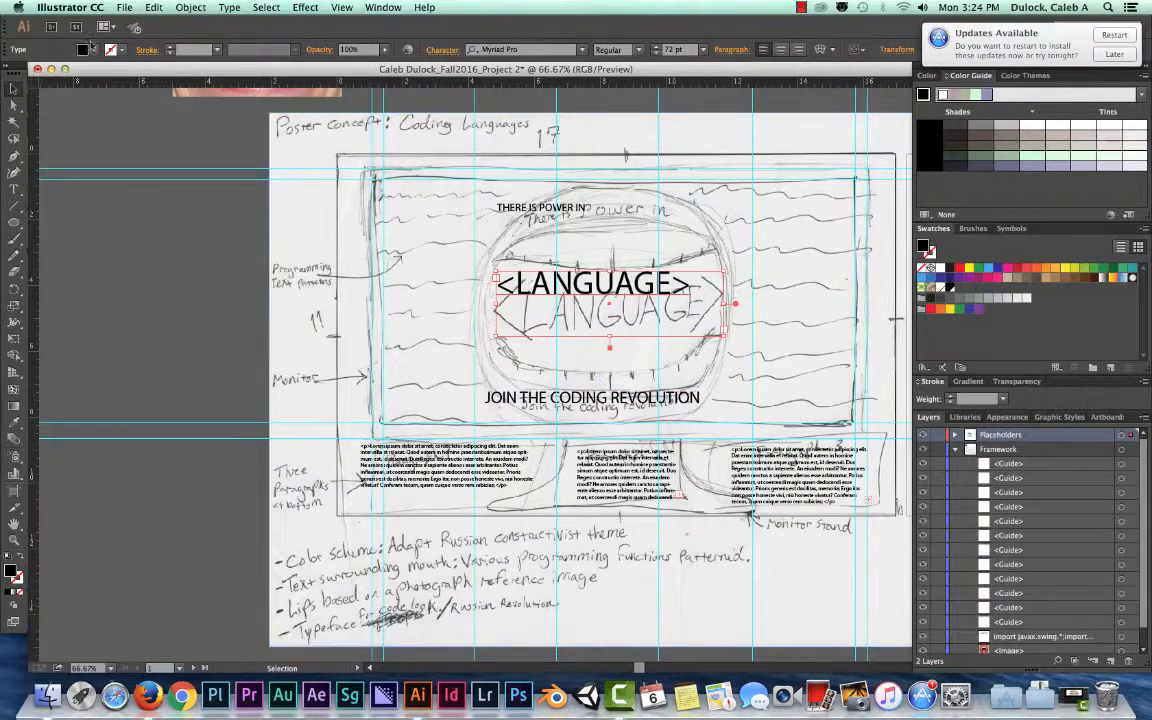
- Start saving the document under Save As and create a folder named PROJECT 2 inside Illustrator Demo files
scroll(617, 249, "left", 1)
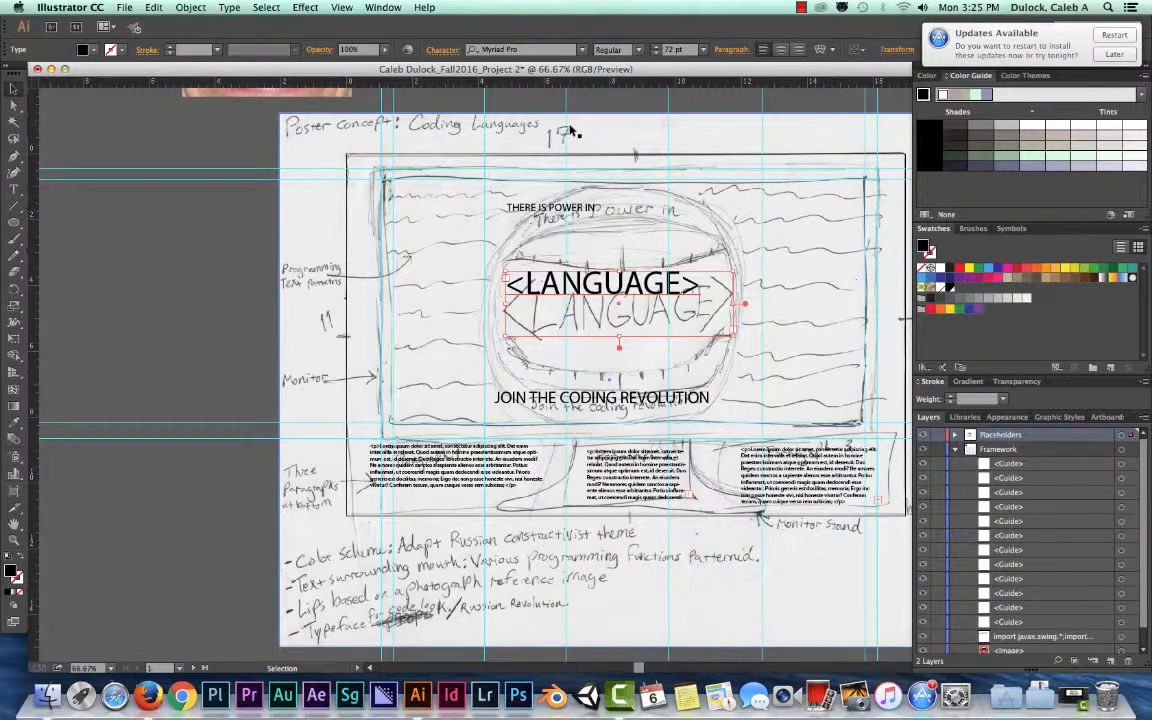
left_click(124, 7)
left_click(149, 128)
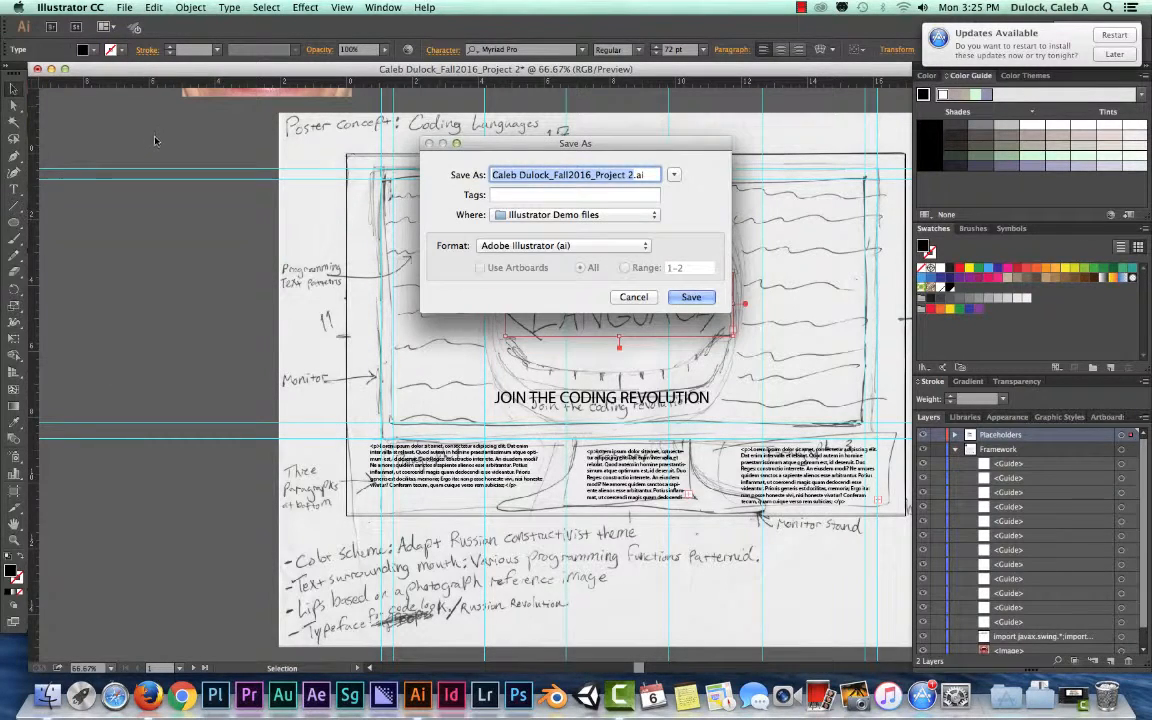
left_click(673, 176)
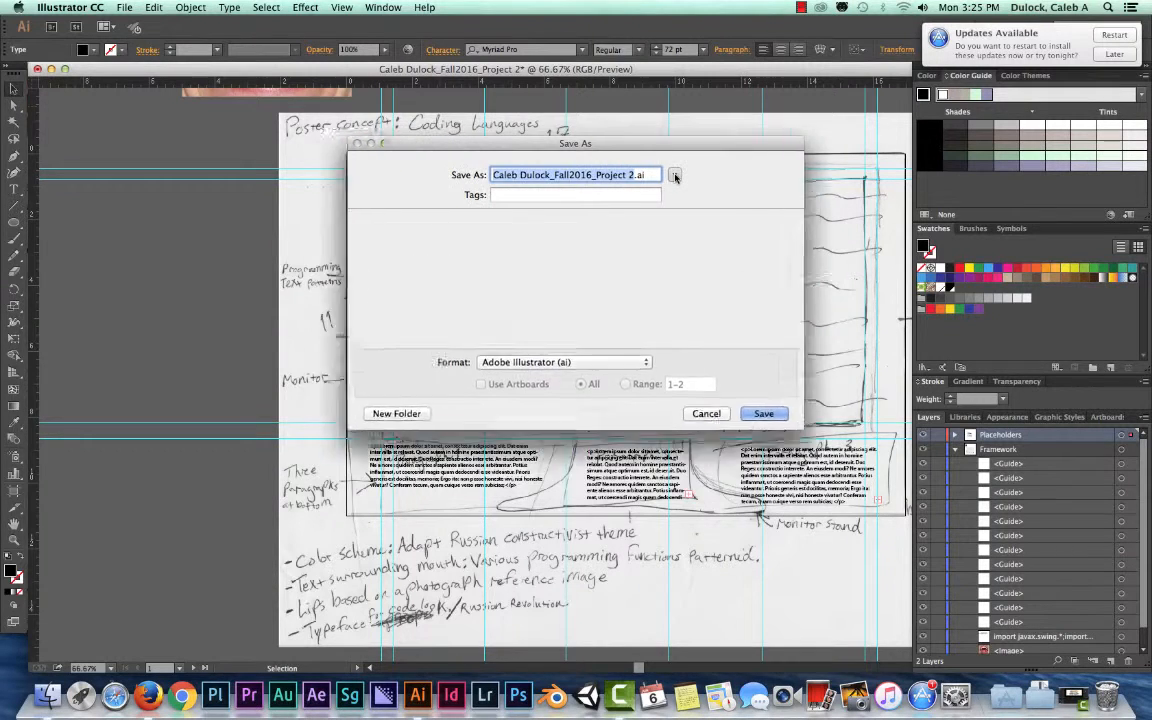
left_click(675, 177)
left_click(675, 177)
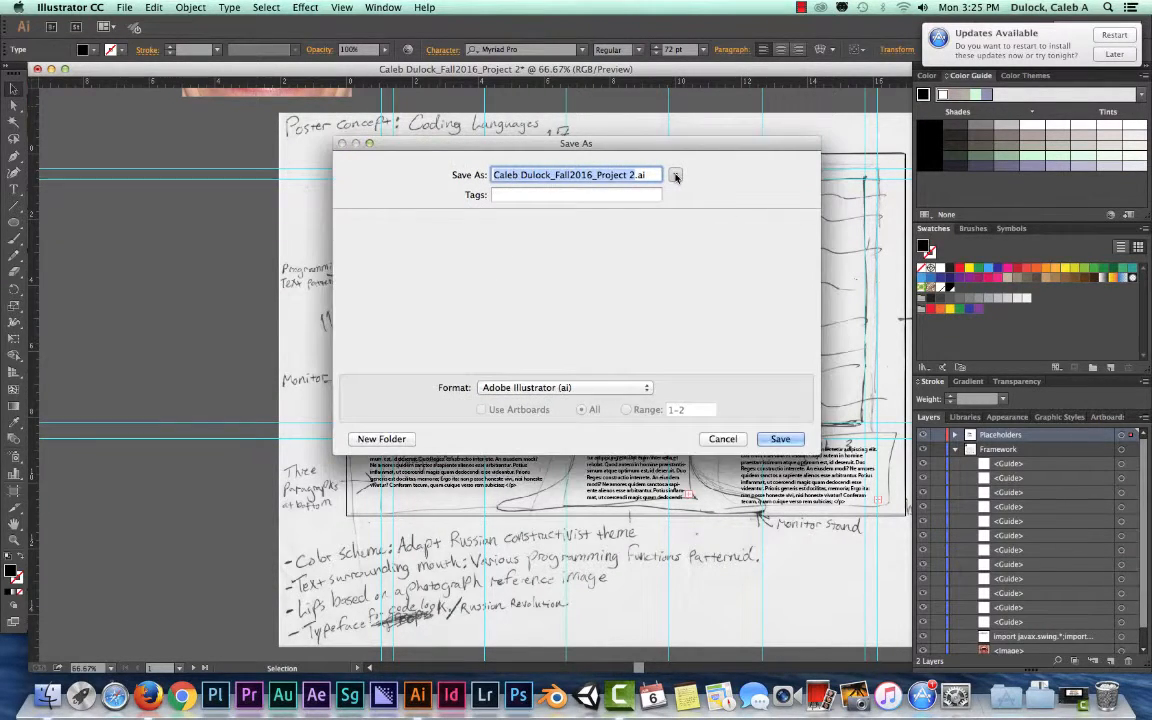
left_click(379, 440)
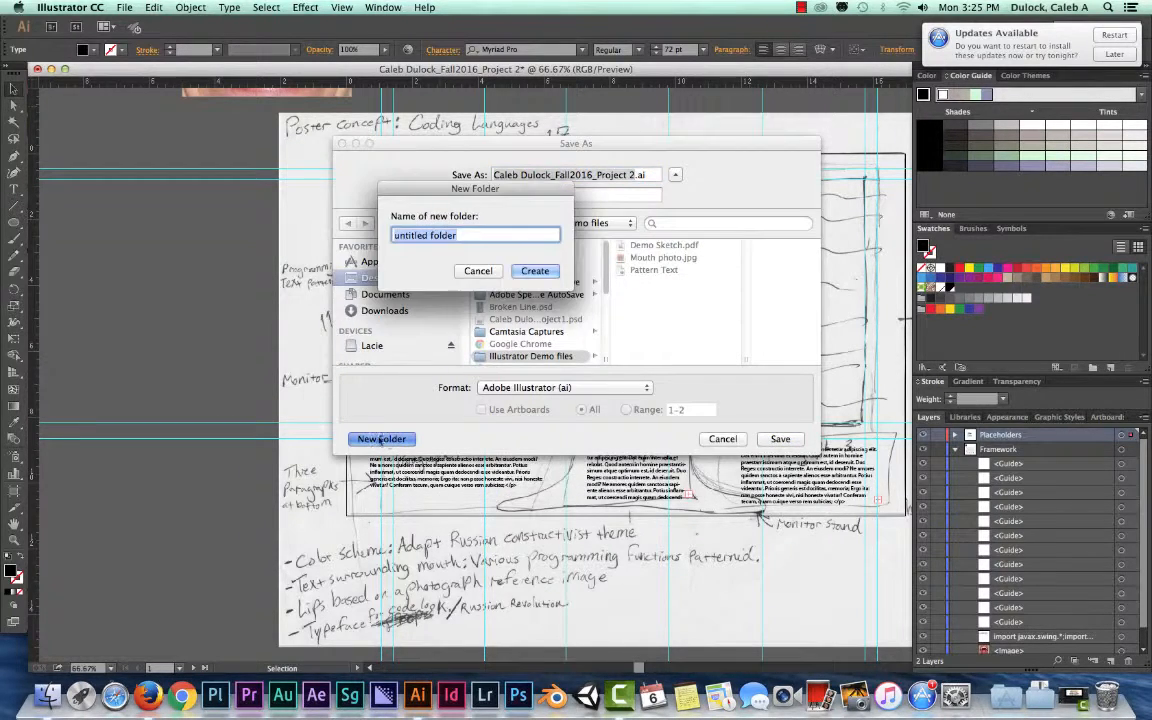
type("PROJECT 2")
key("Return")
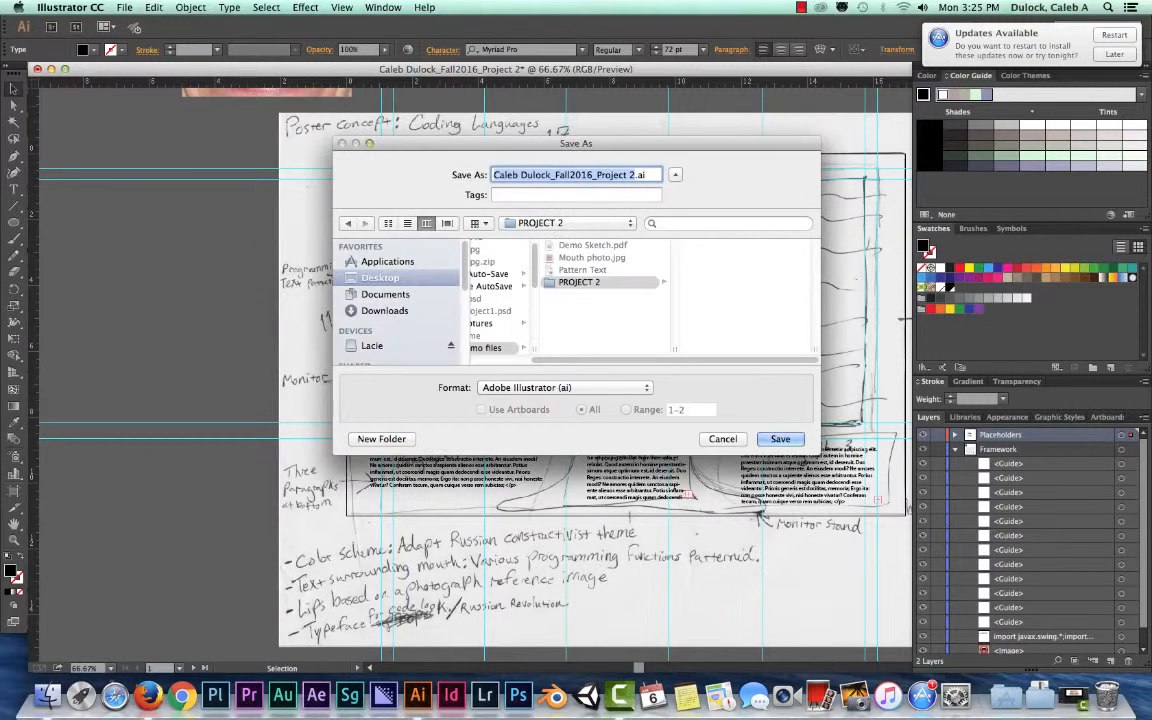
- Create a folder named DOCS inside the PROJECT 2 folder
left_click(400, 440)
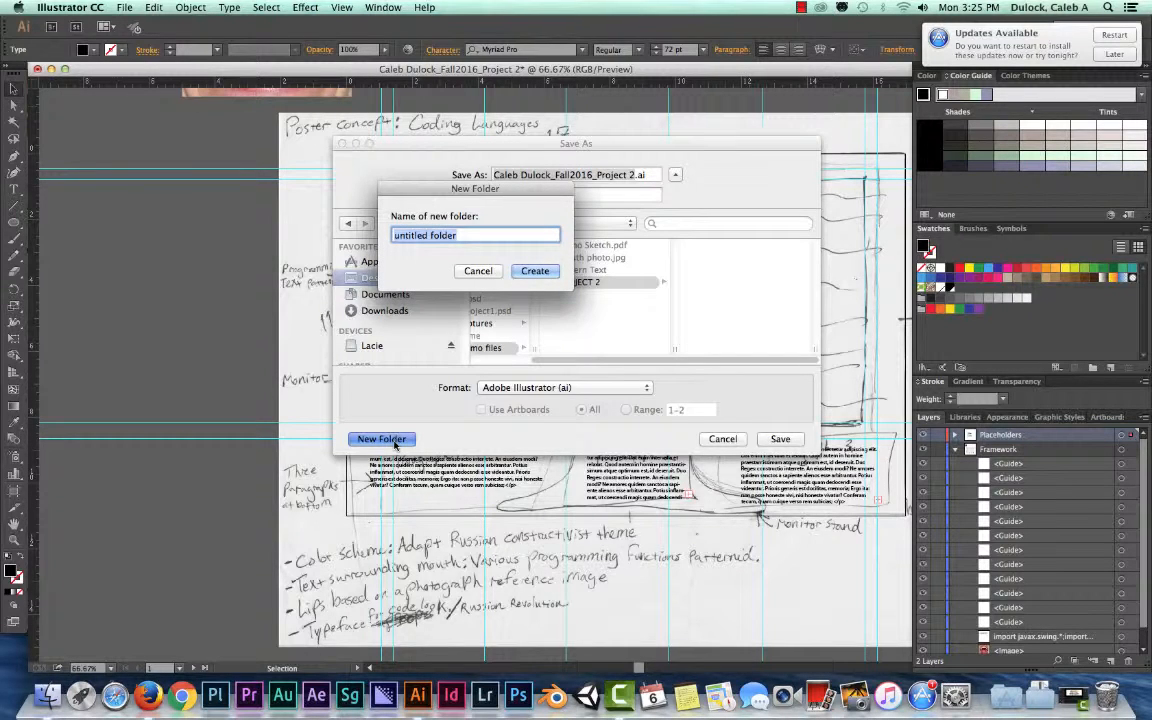
type("DOCS")
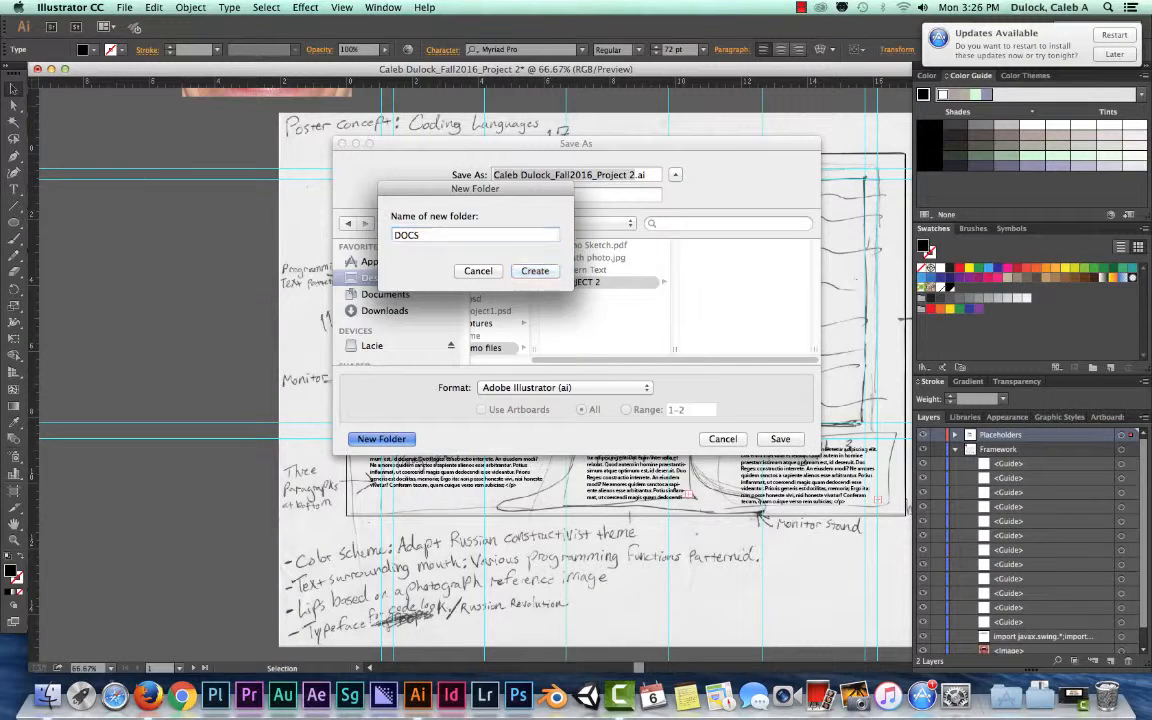
key("Return")
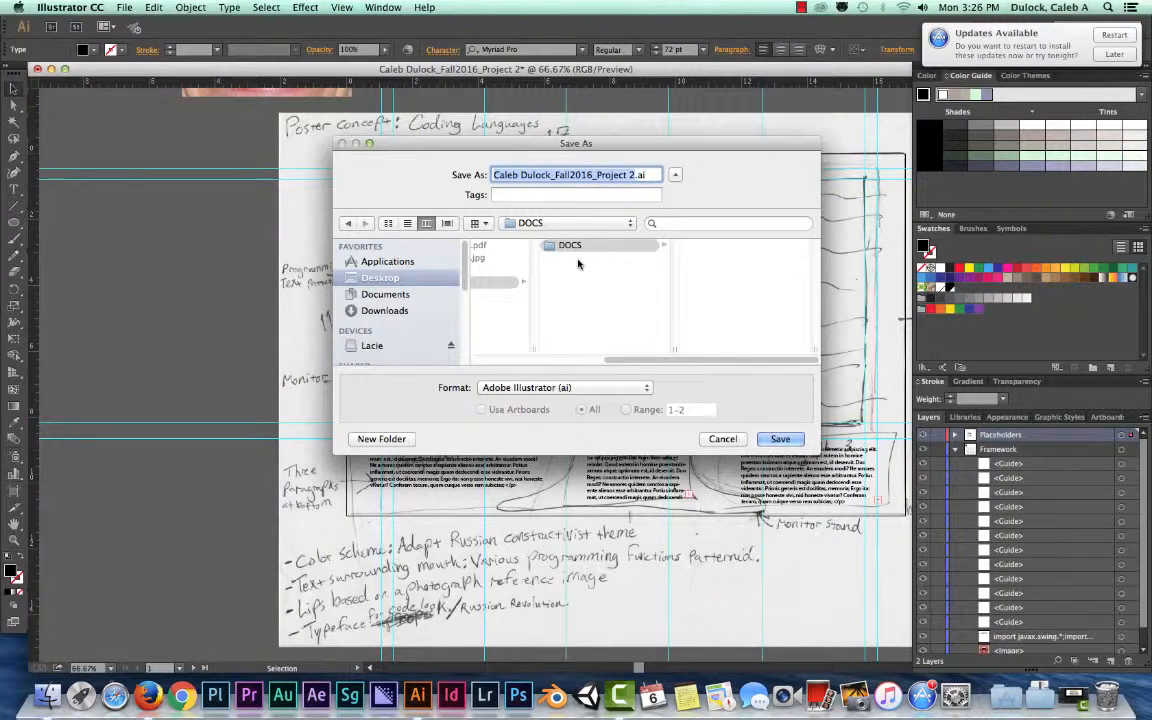
- Return to the PROJECT 2 folder and create a second subfolder named Images in it
left_click(502, 284)
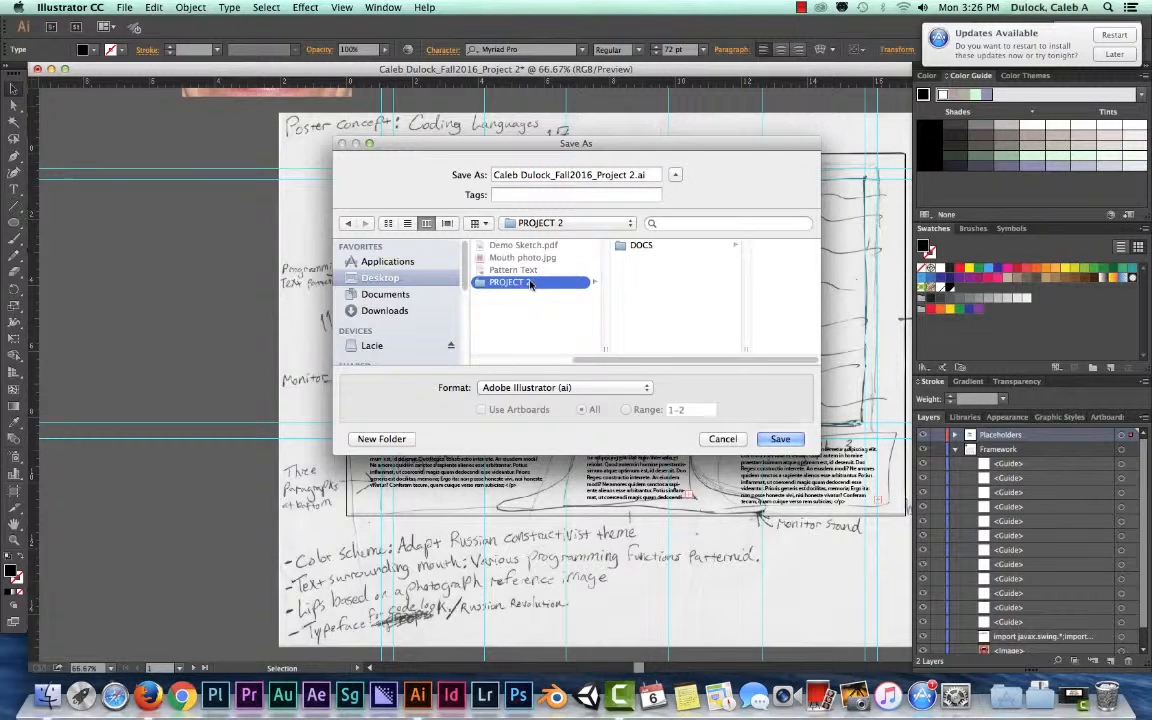
left_click(378, 439)
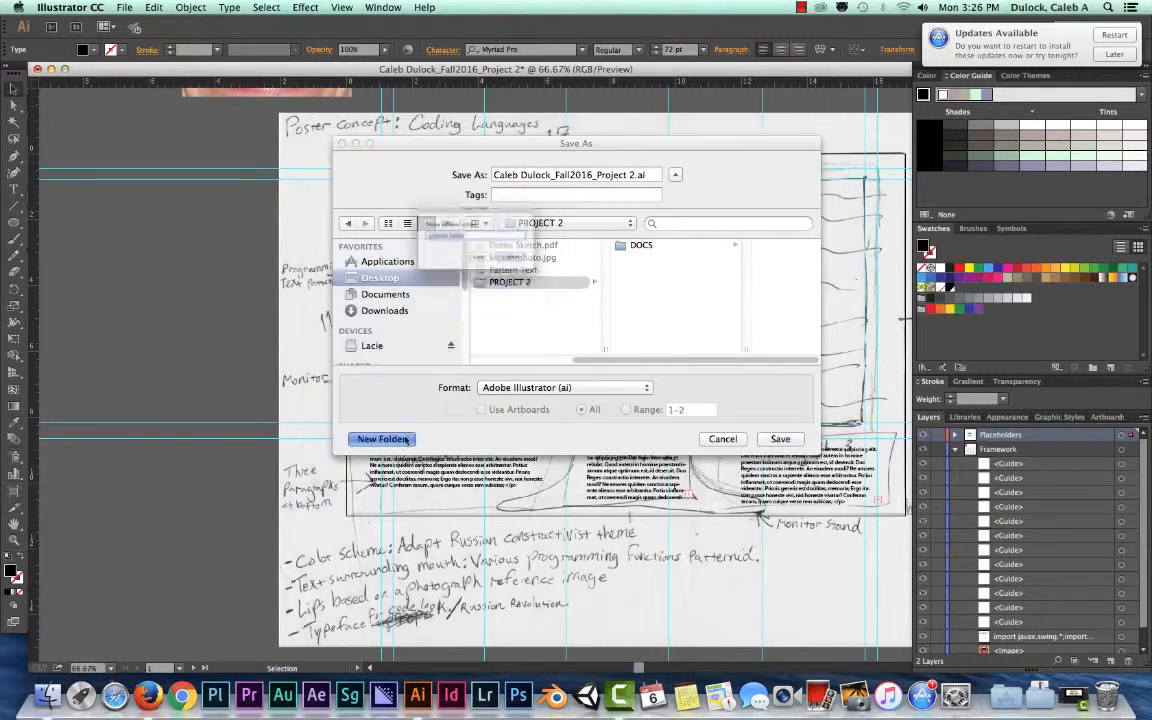
type("Images")
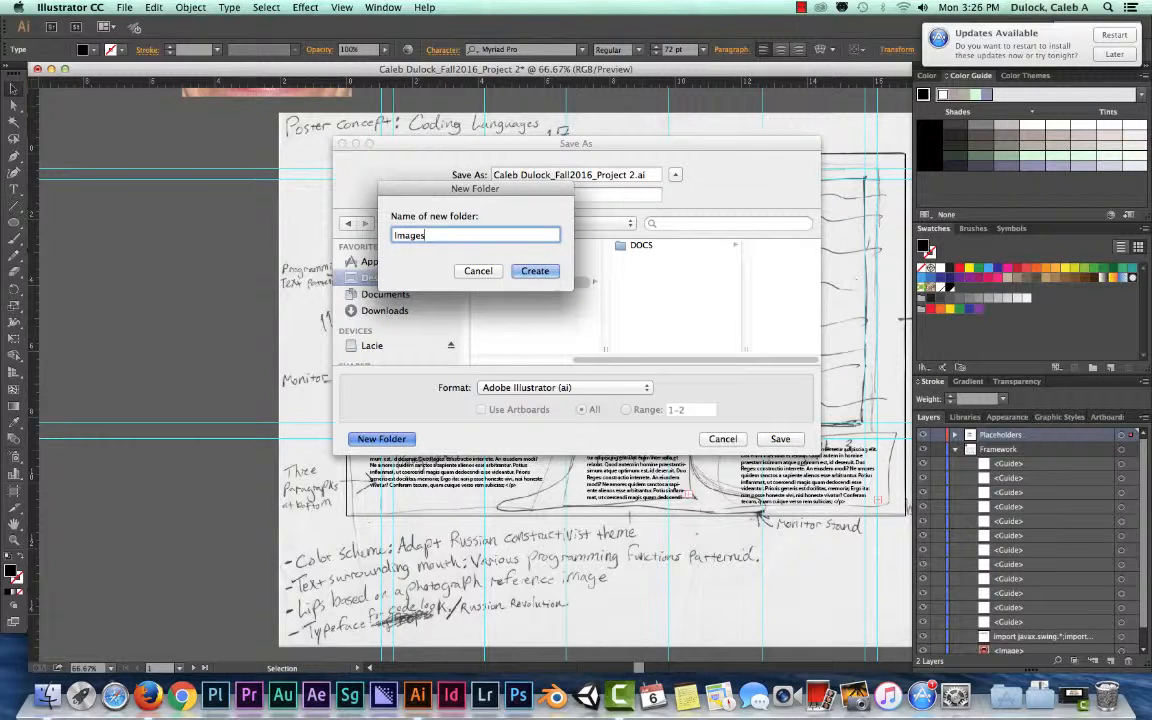
key("Return")
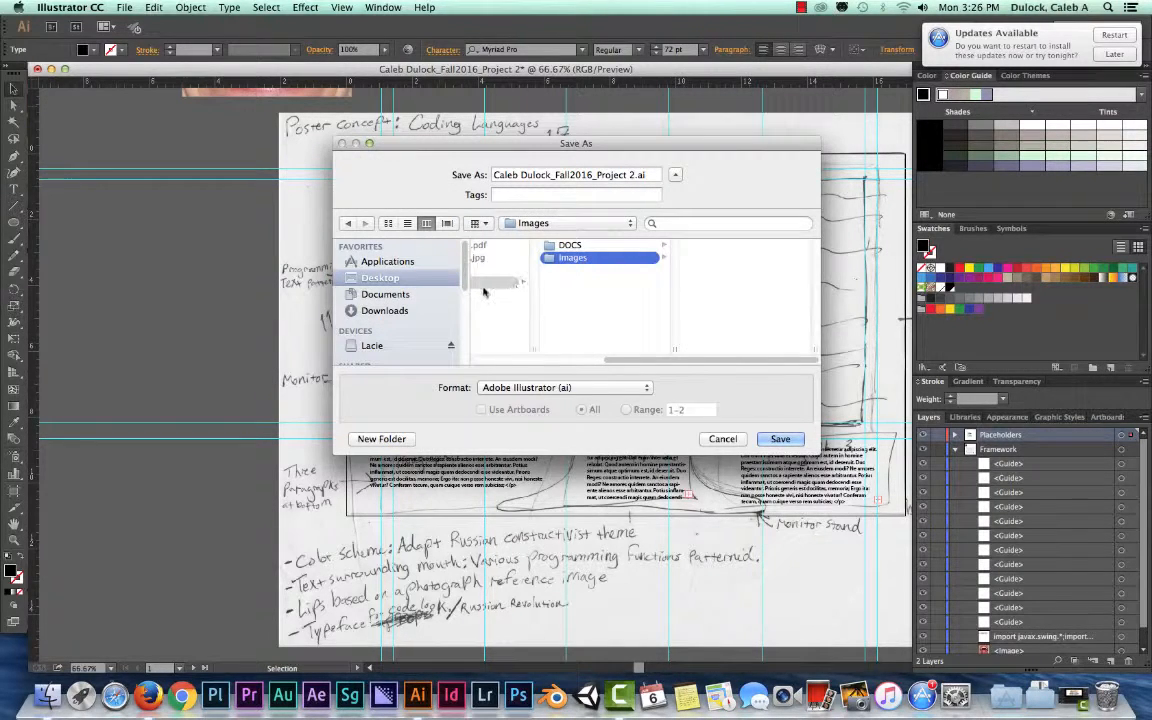
- Return to the PROJECT 2 folder and create a subfolder named Final in it
left_click(497, 285)
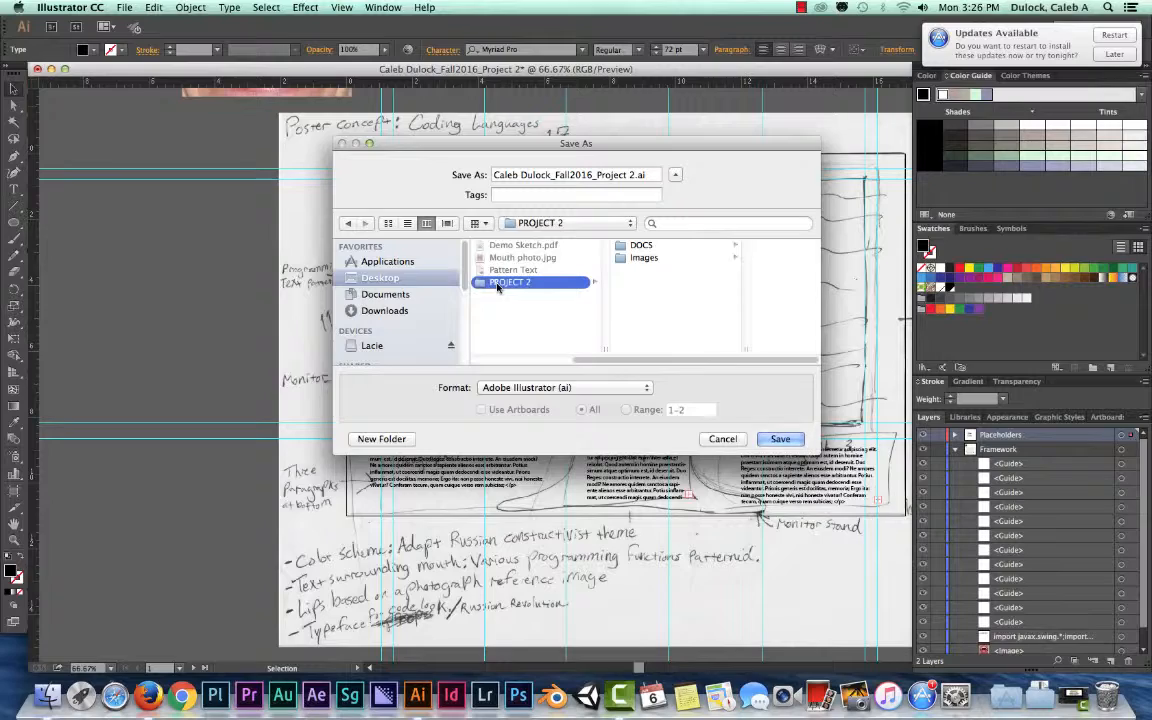
left_click_drag(572, 145, 492, 95)
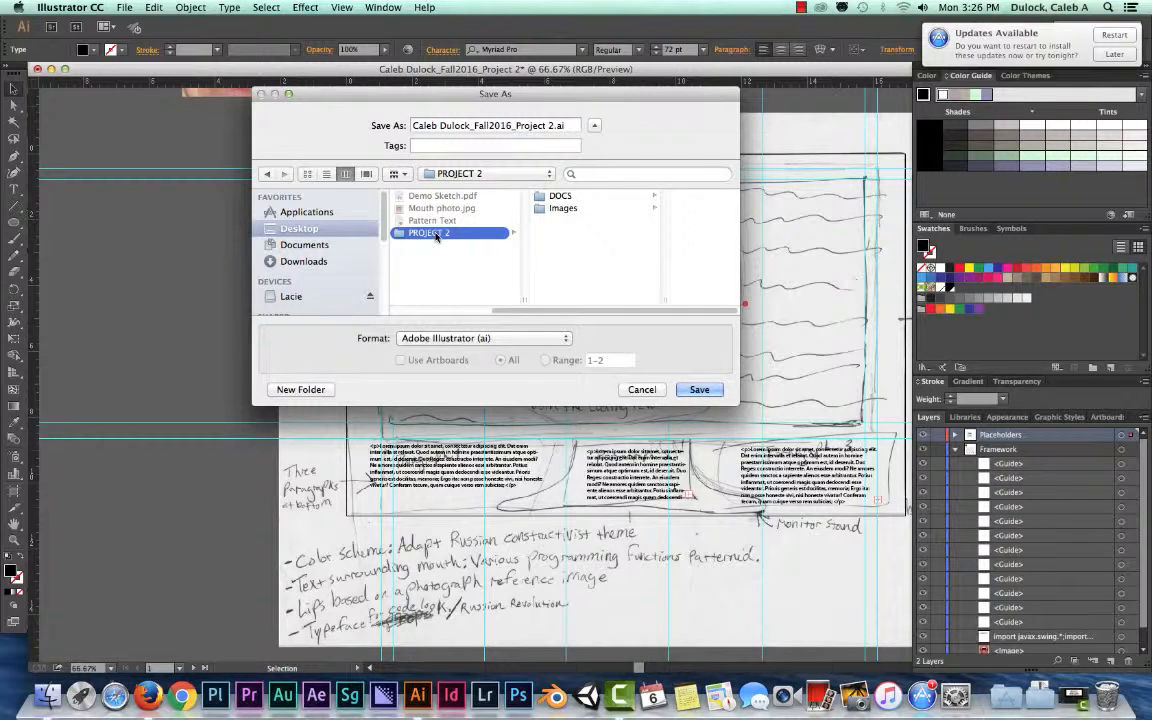
left_click(312, 389)
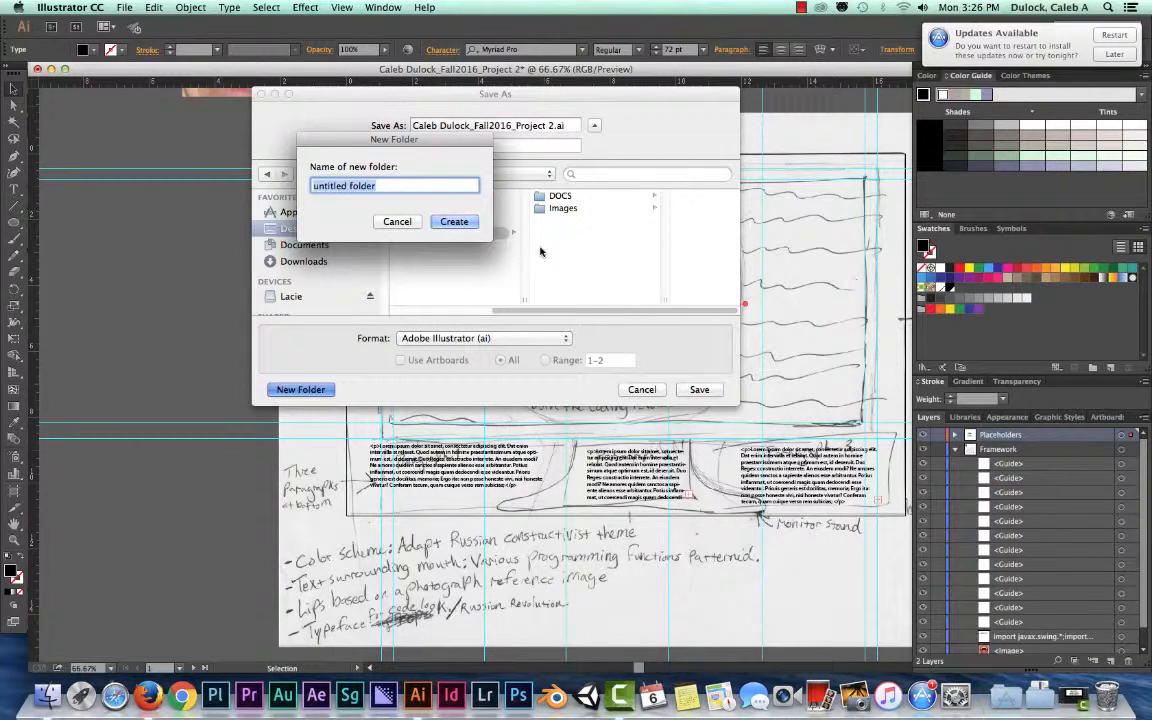
type("Final")
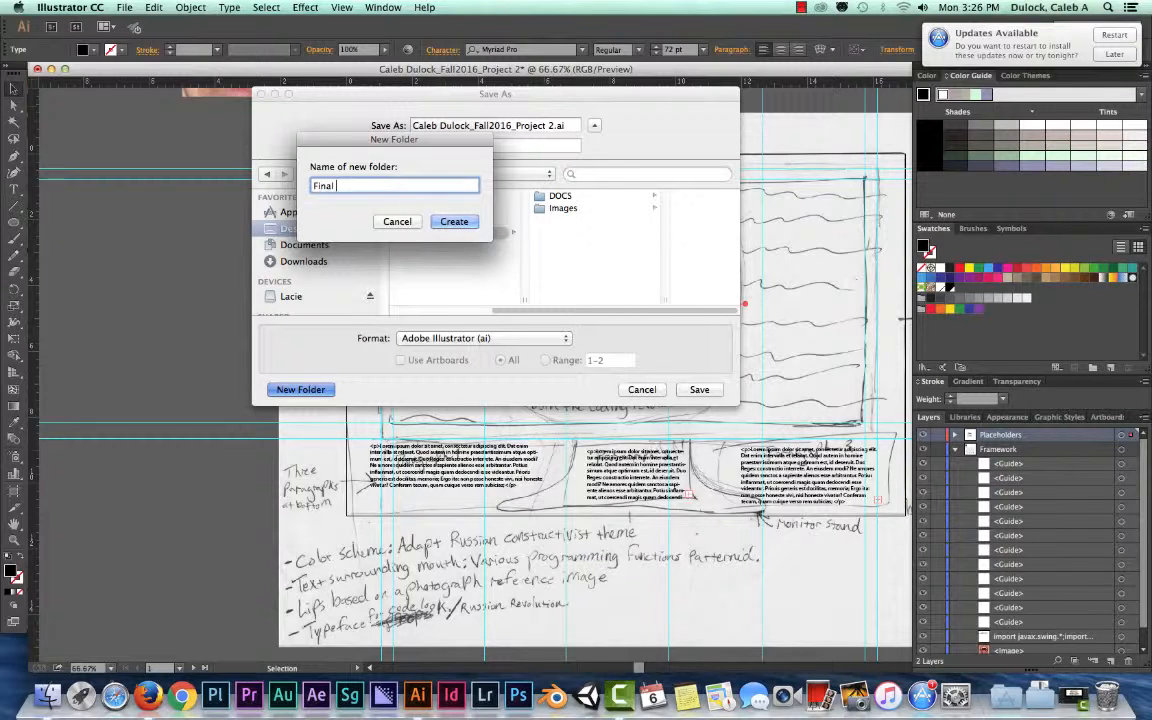
key("Return")
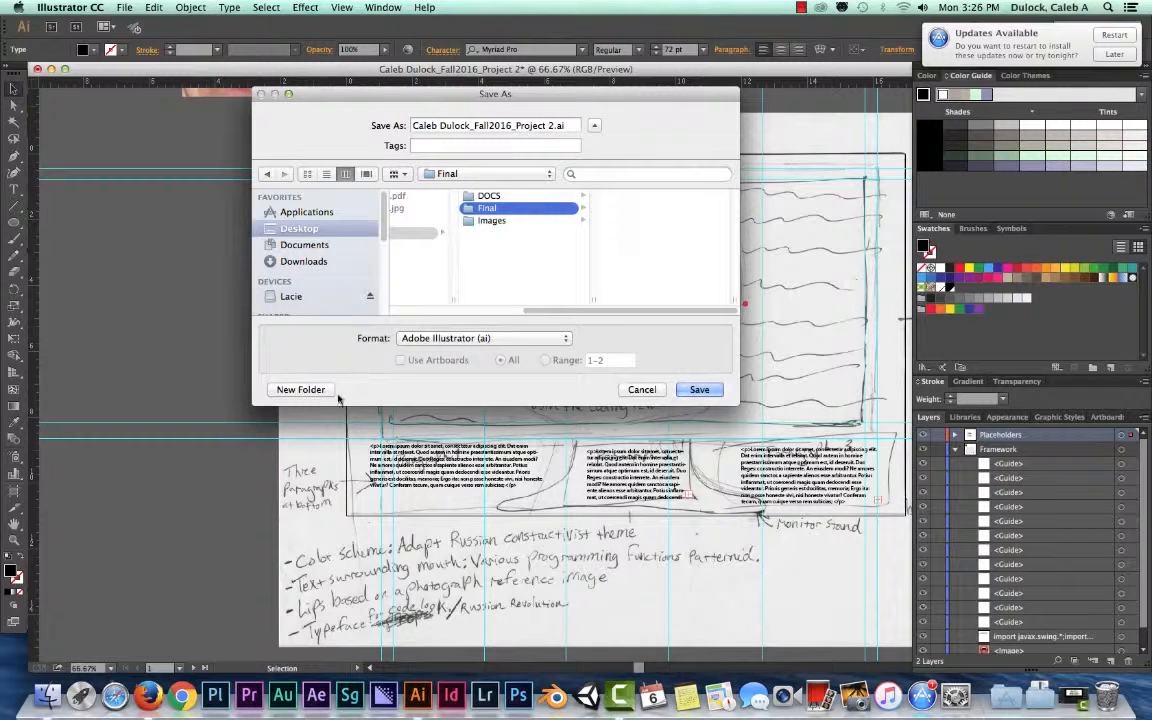
- Go back up to PROJECT 2 and create another subfolder named Edits alongside DOCS, Final and Images
key("Left")
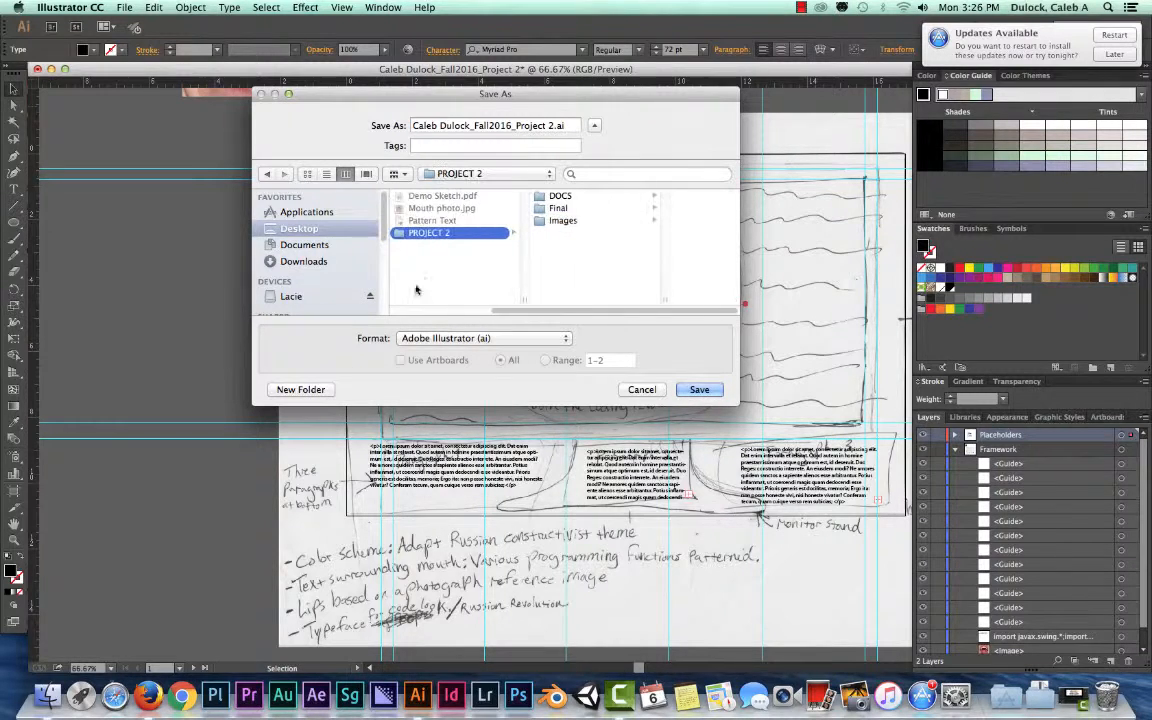
left_click(322, 388)
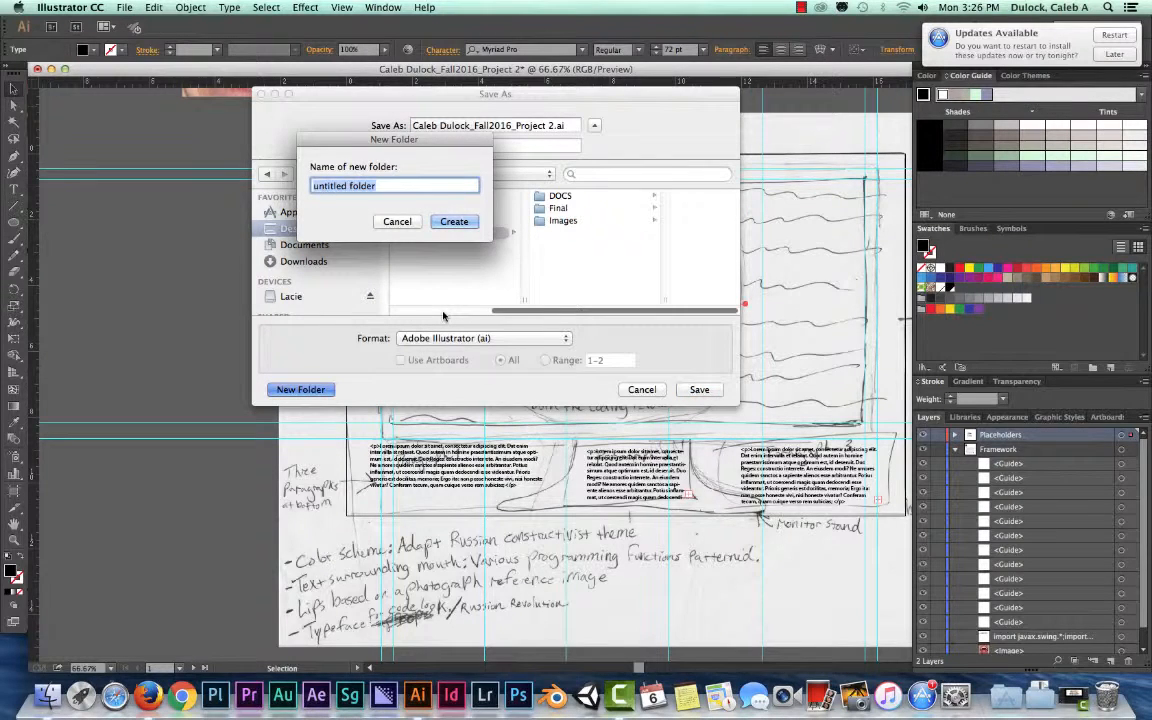
type("Edi")
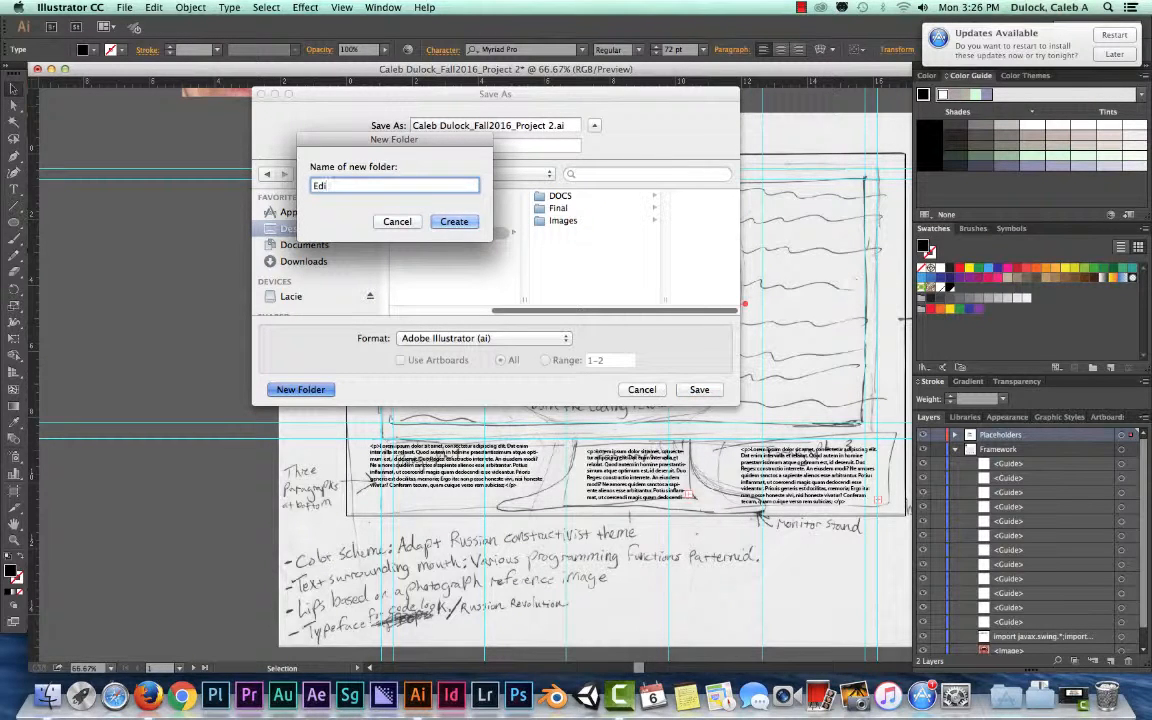
type("ts")
key("Return")
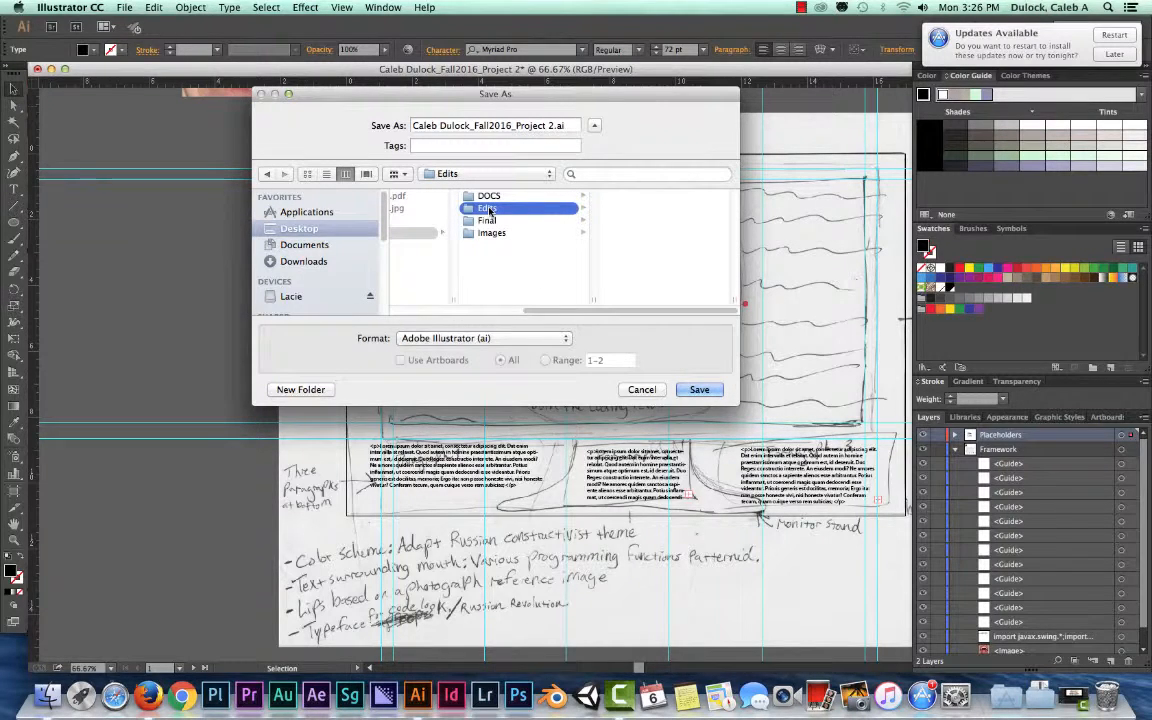
- Submit the save into the Edits folder using the Adobe Illustrator (ai) format
left_click(500, 338)
left_click(500, 338)
left_click(520, 339)
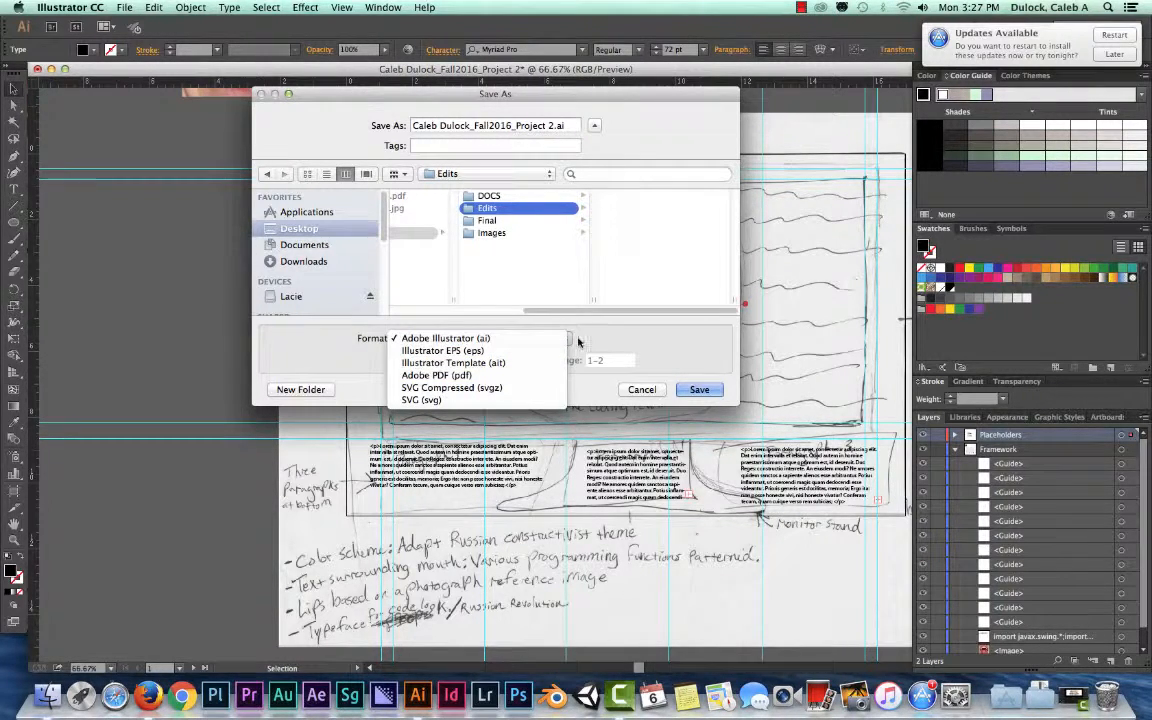
left_click(633, 337)
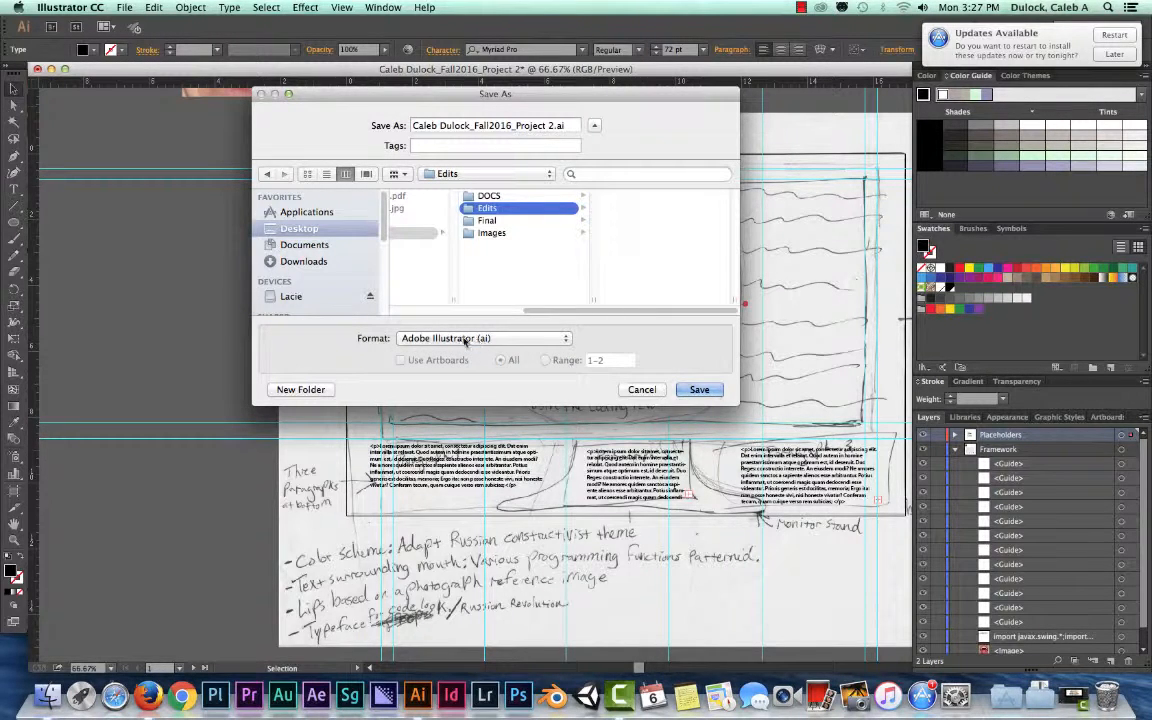
left_click(697, 389)
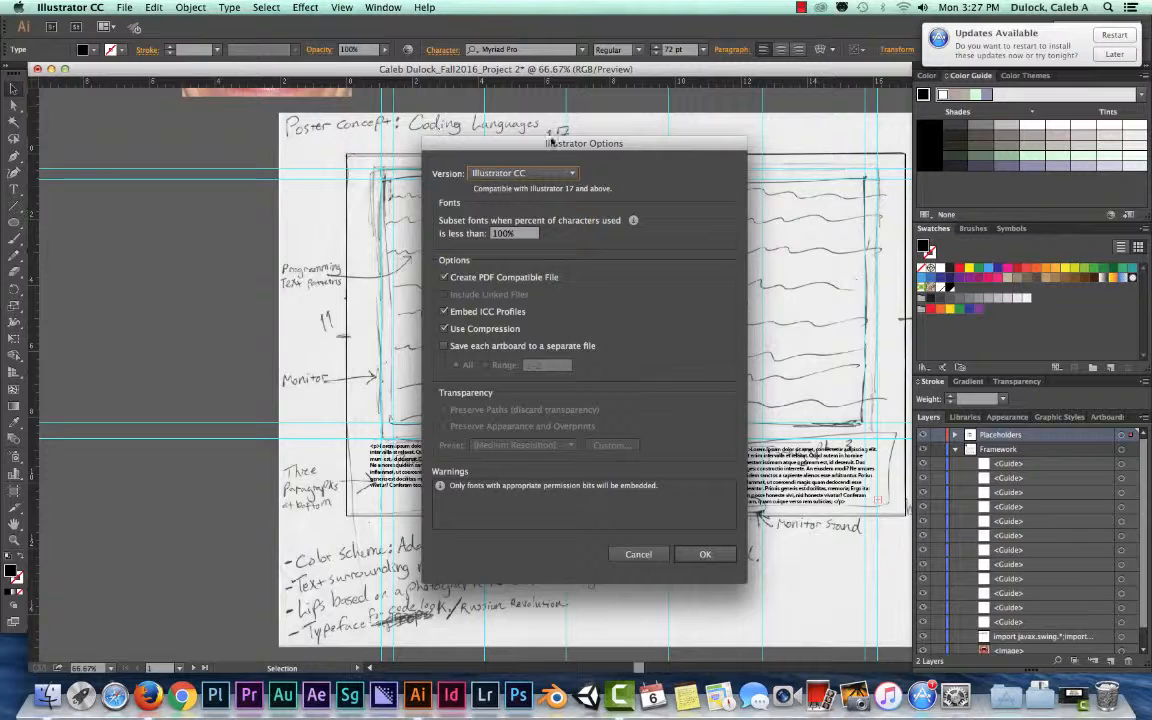
- Finish saving the document as an Illustrator CC version with PDF compatibility, embedded ICC profiles and compression
left_click_drag(552, 142, 398, 131)
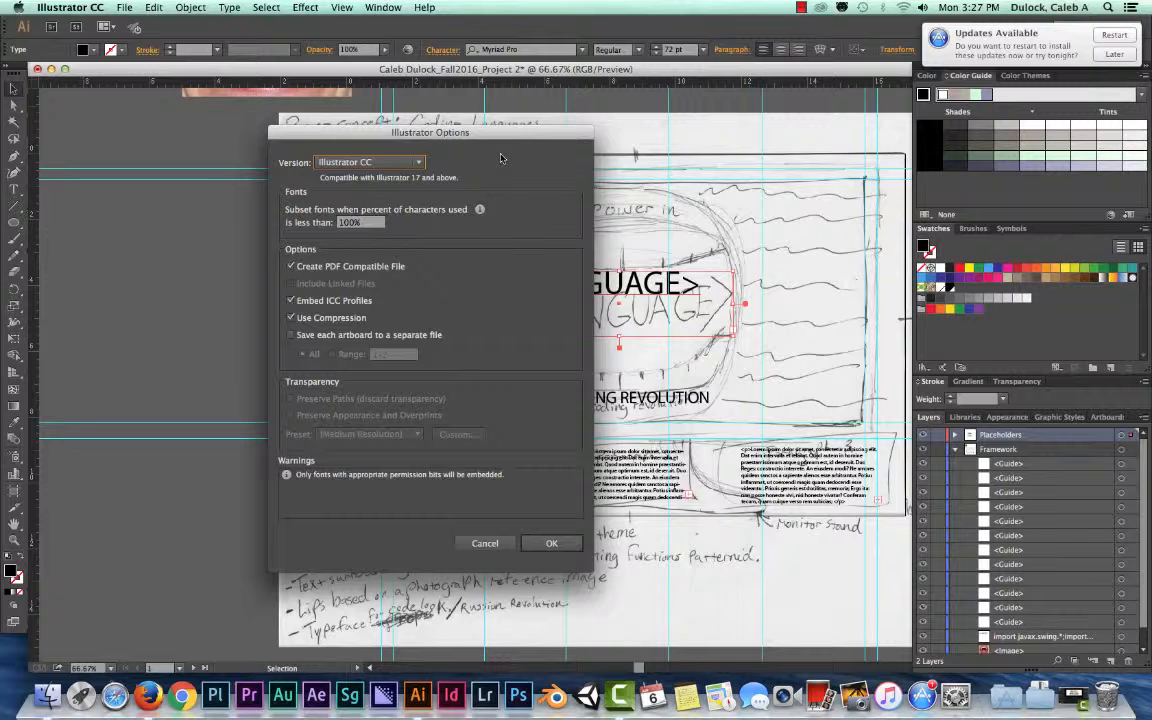
left_click(417, 164)
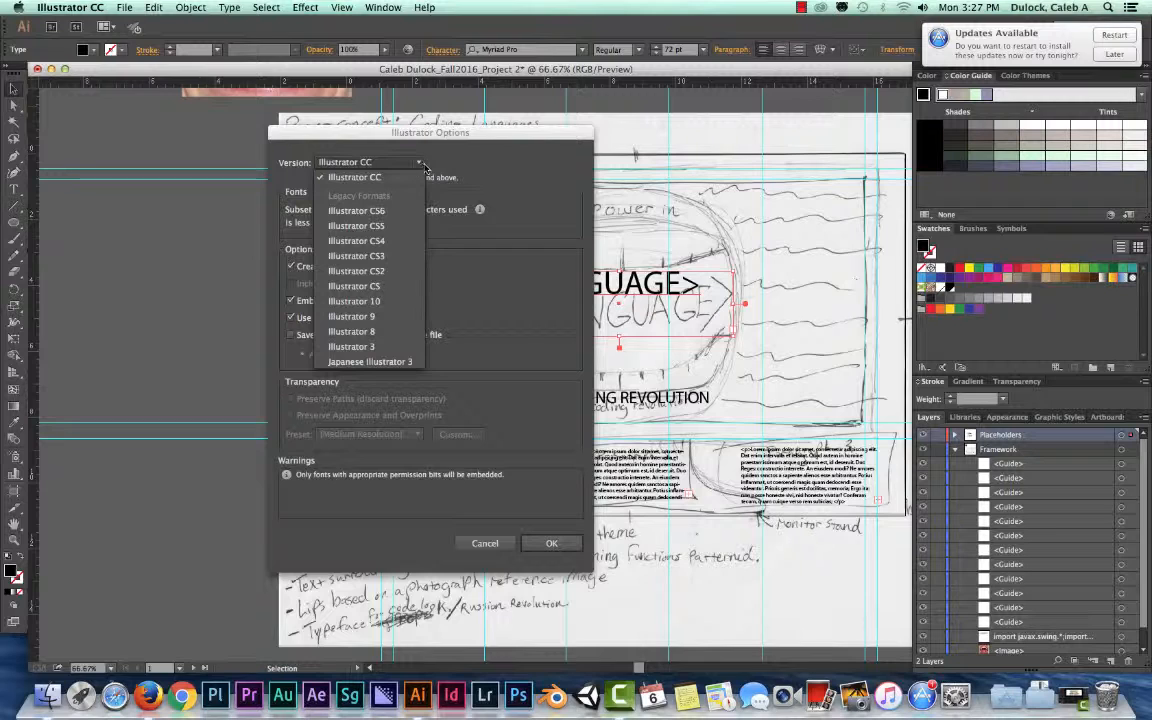
left_click(373, 166)
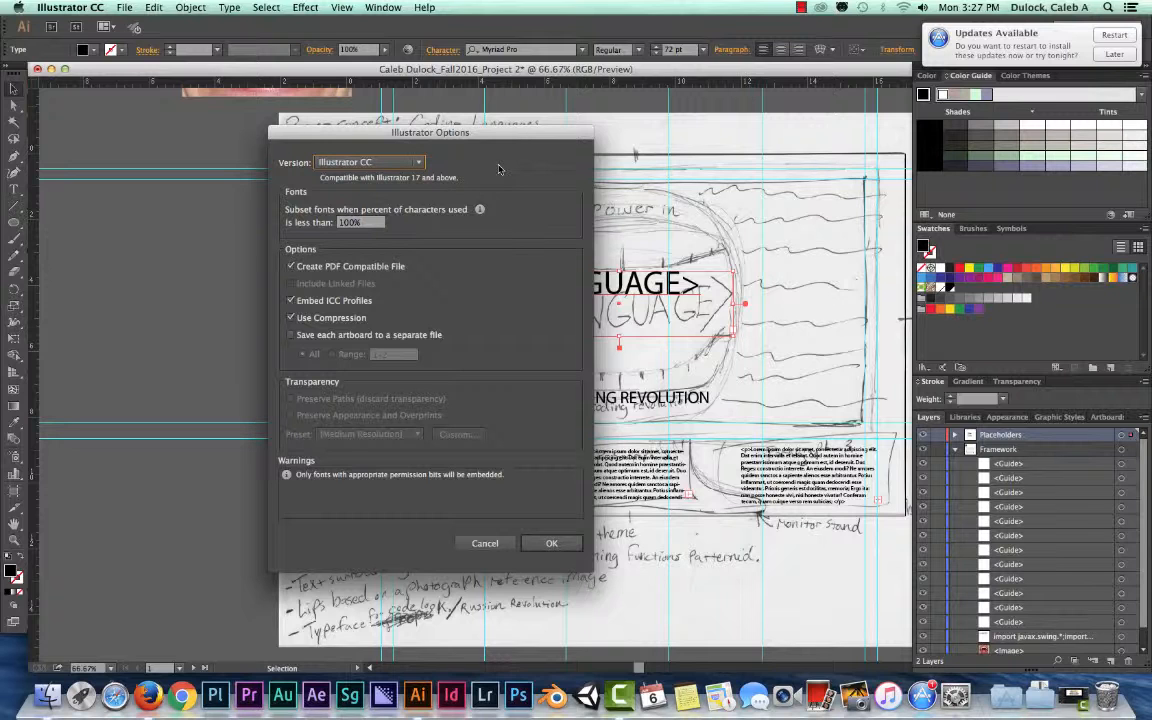
left_click(376, 161)
left_click(371, 164)
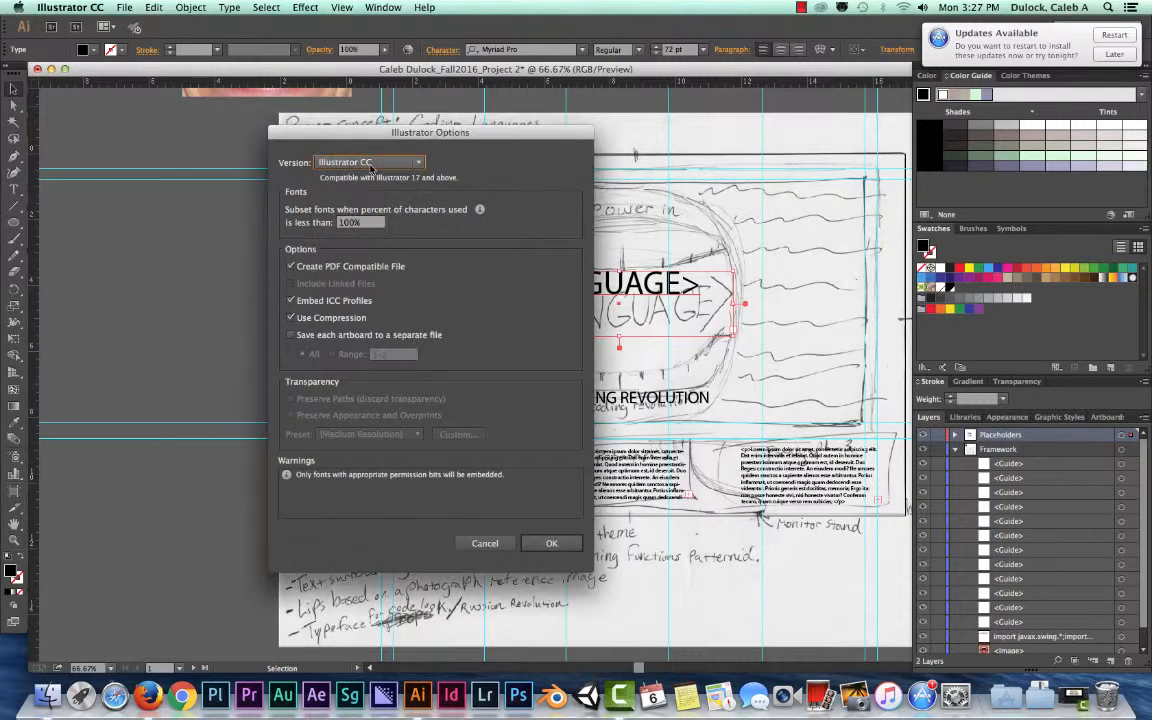
left_click(556, 544)
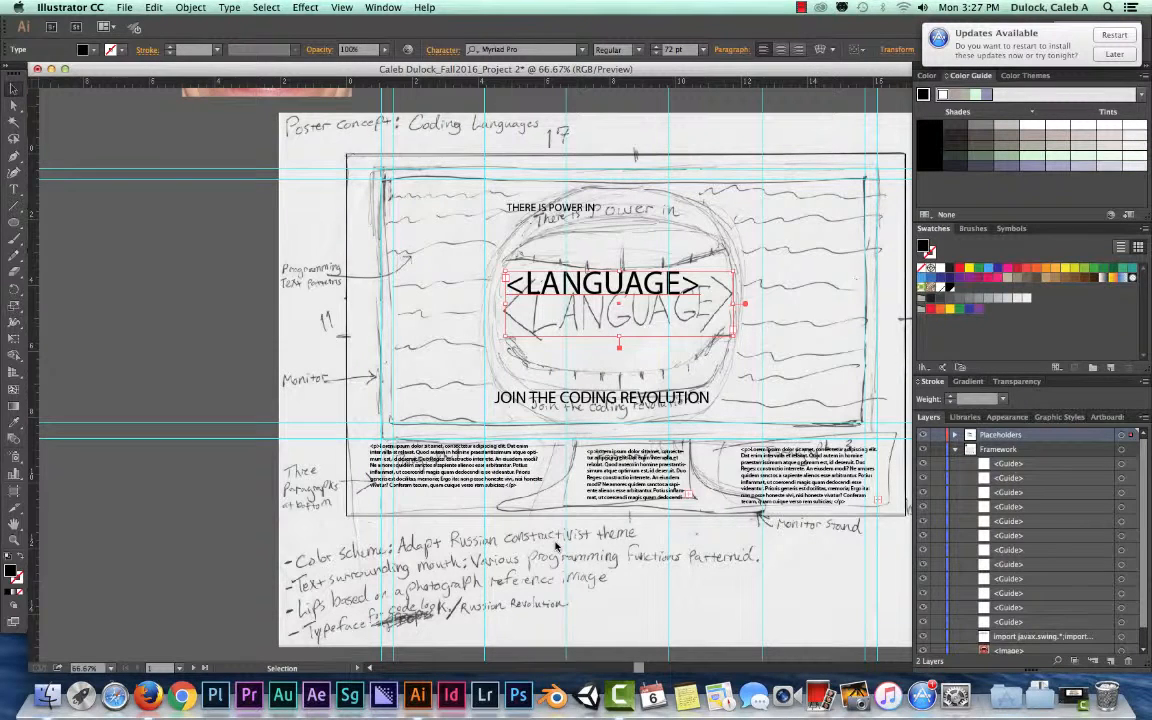